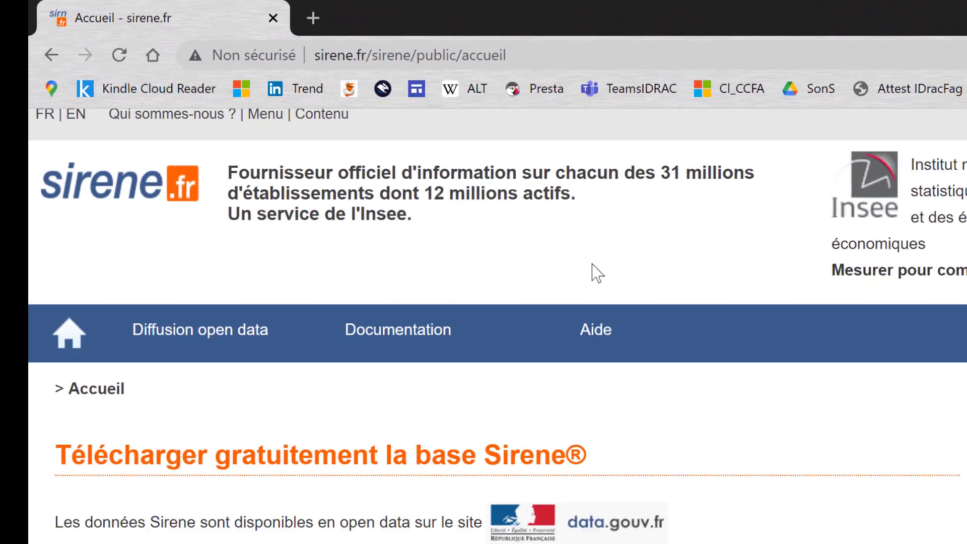
# - Open the sirene.fr page for building a custom list of establishments
pyautogui.scroll(-3, 718, 345)
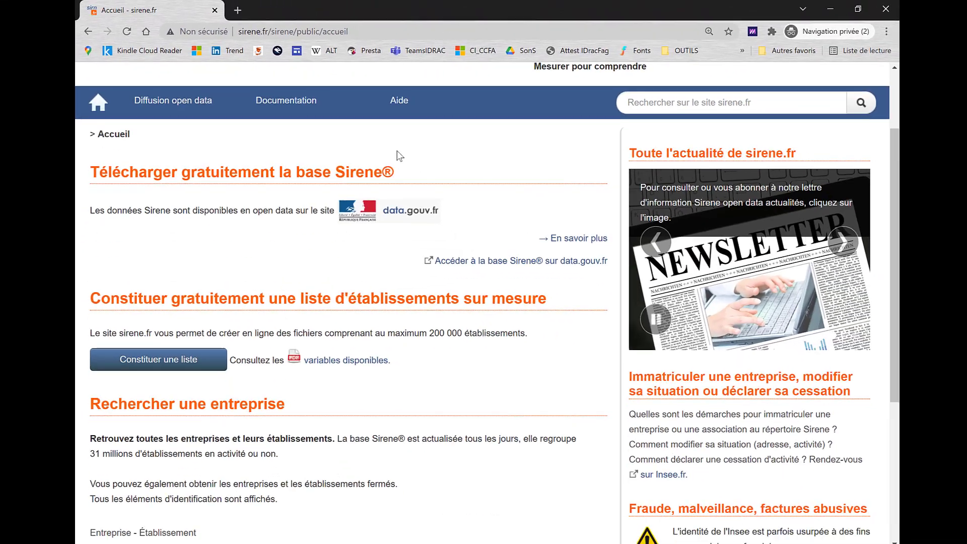
pyautogui.scroll(-1, 393, 149)
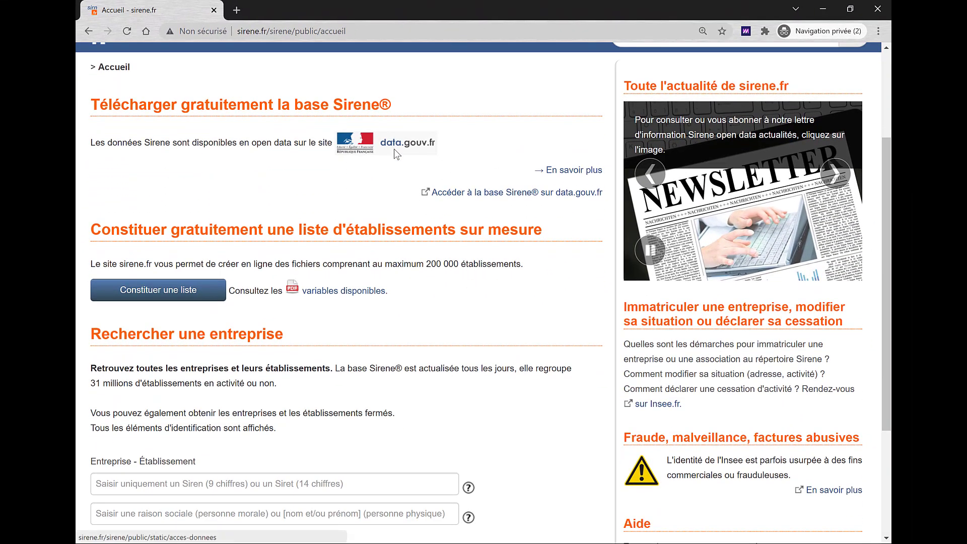
pyautogui.click(169, 295)
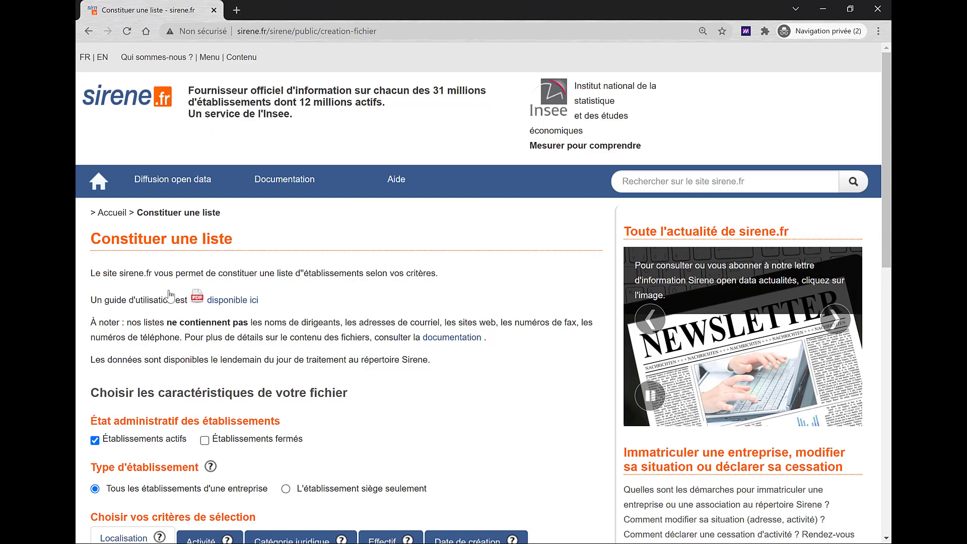
# - Filter the communes by "nantes" and add 44109 - Nantes to the selected location criteria
pyautogui.scroll(-3, 169, 296)
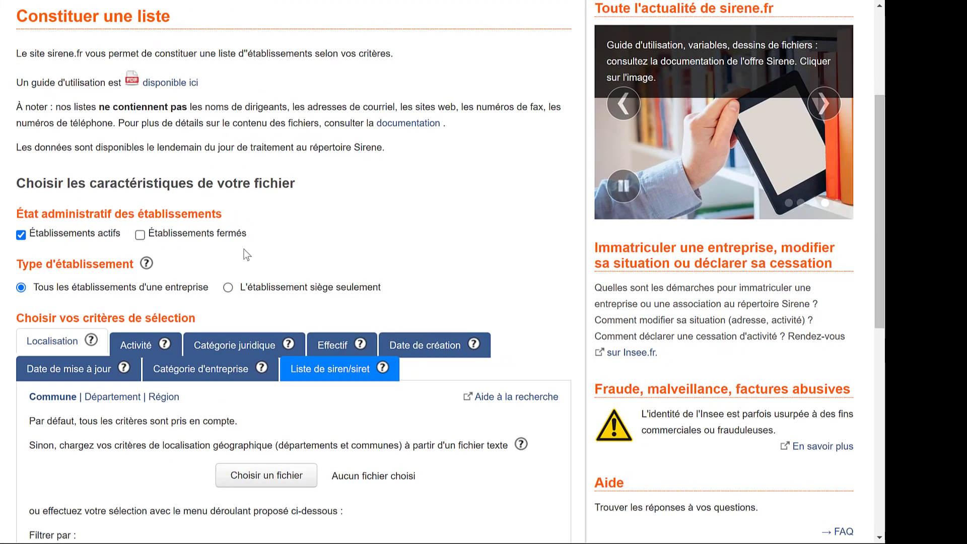
pyautogui.scroll(-3, 239, 254)
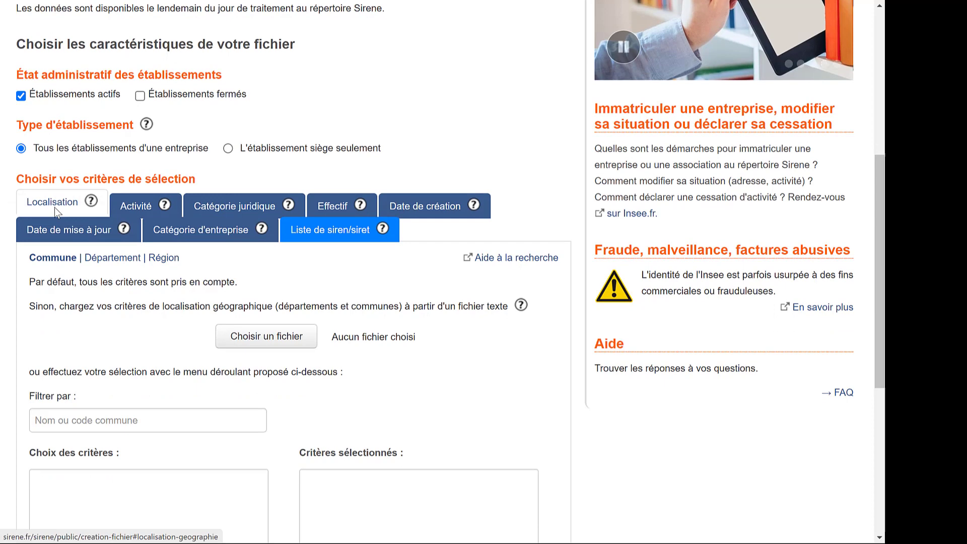
pyautogui.click(105, 421)
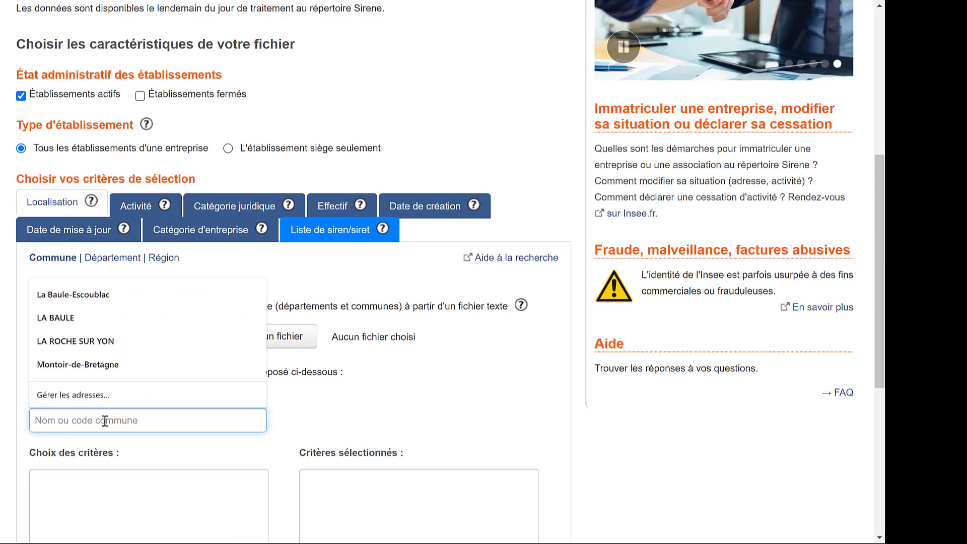
pyautogui.write('nantes')
pyautogui.scroll(-2, 103, 423)
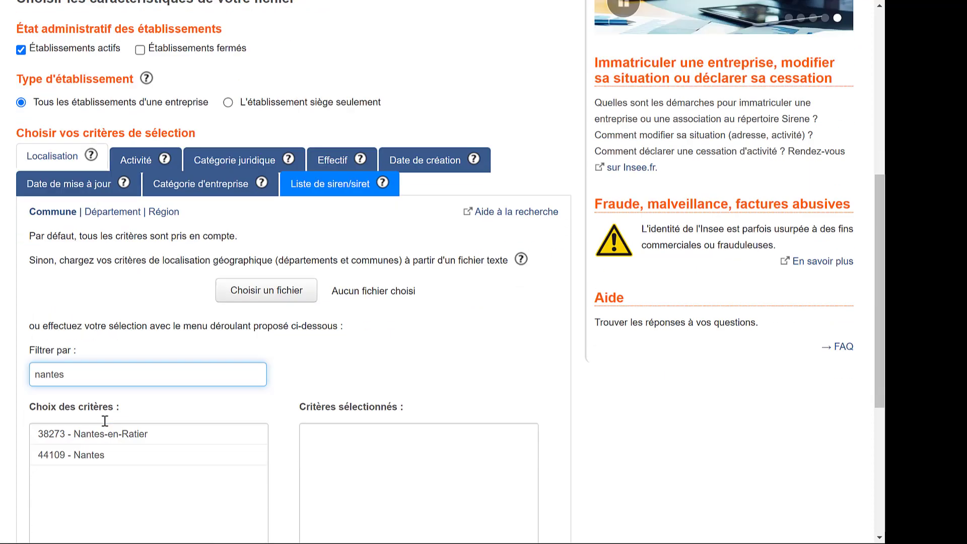
pyautogui.click(101, 427)
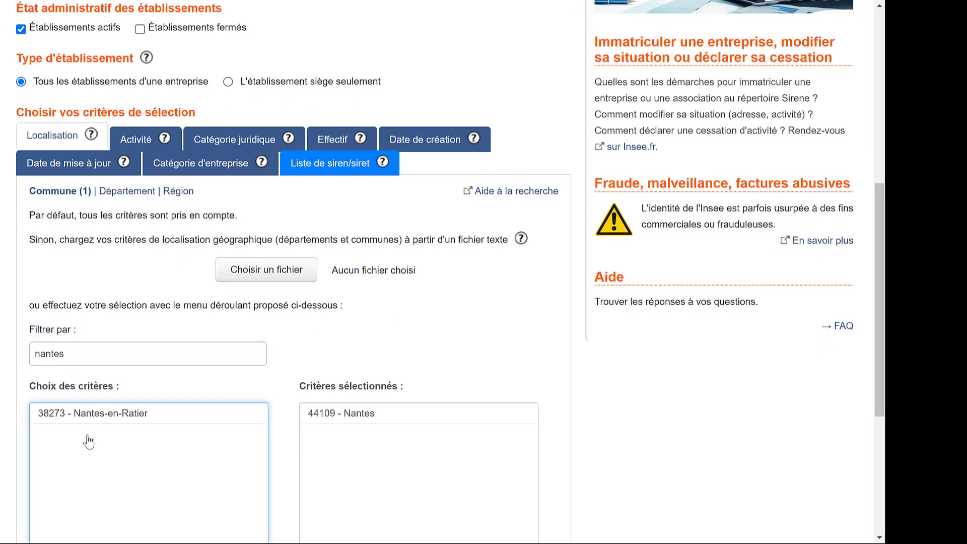
# - In the activity criteria, choose division 56 - Restauration and add subclass 56.10A - Restauration traditionnelle to the selection
pyautogui.click(139, 141)
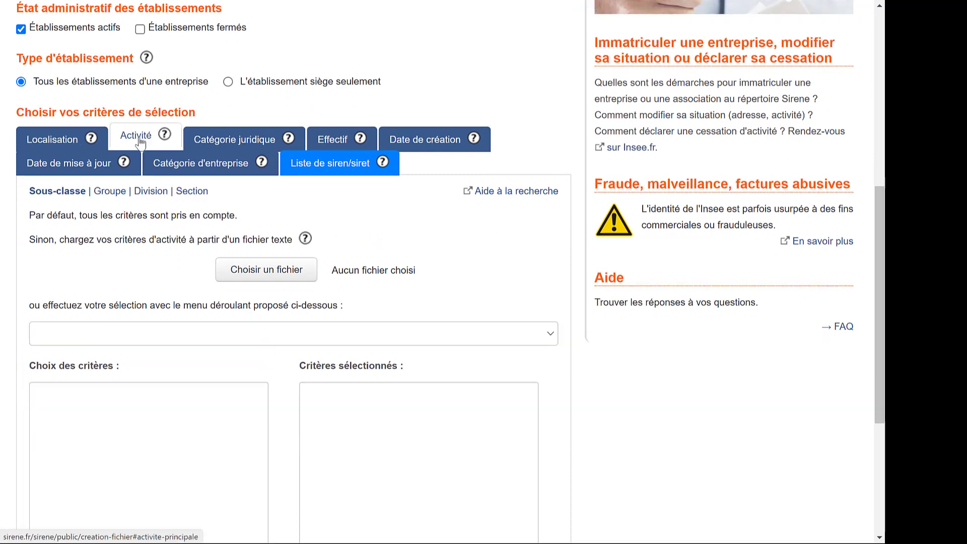
pyautogui.scroll(-2, 195, 237)
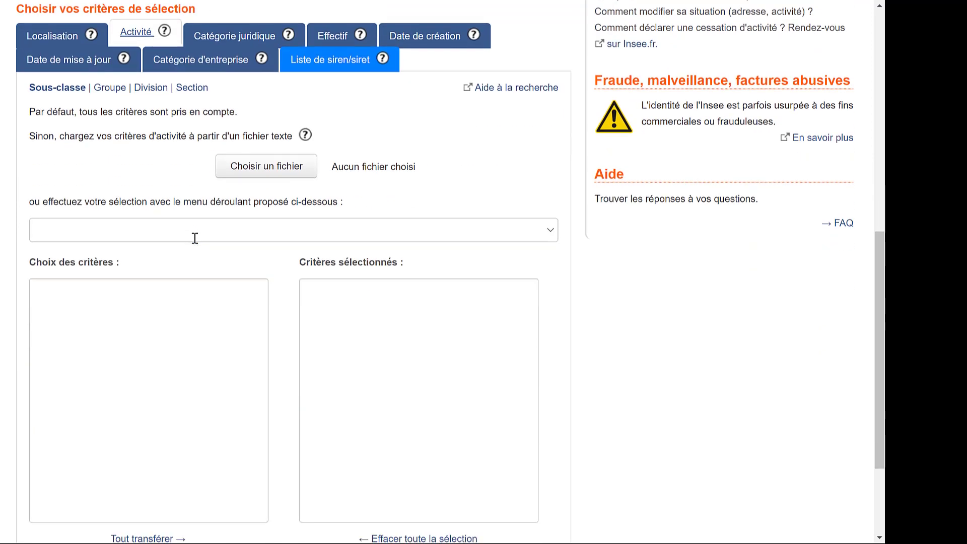
pyautogui.click(226, 233)
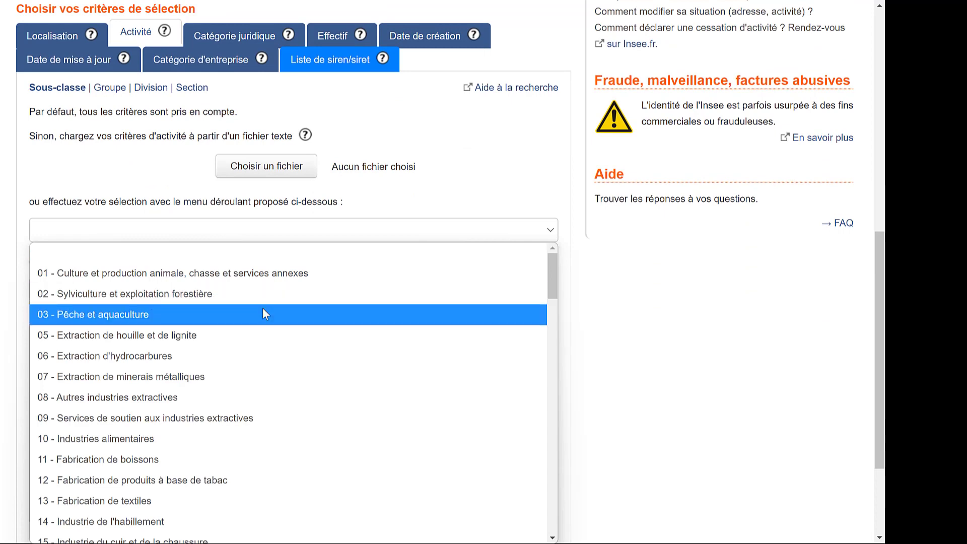
pyautogui.scroll(-6, 265, 373)
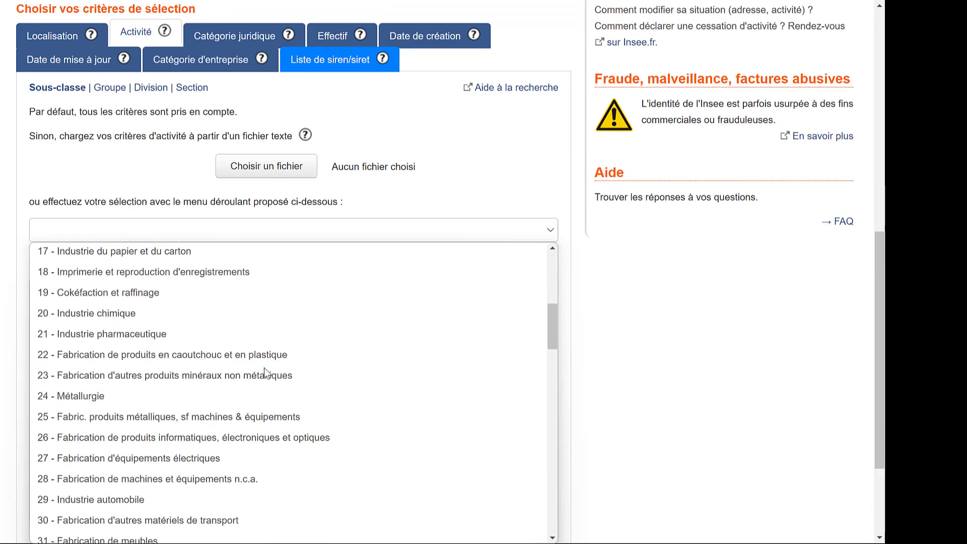
pyautogui.scroll(-10, 263, 367)
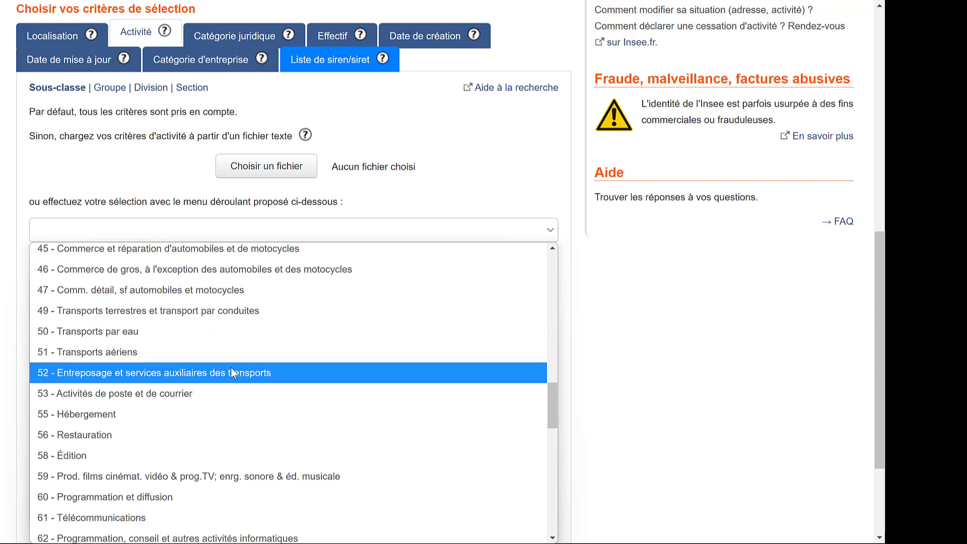
pyautogui.click(89, 435)
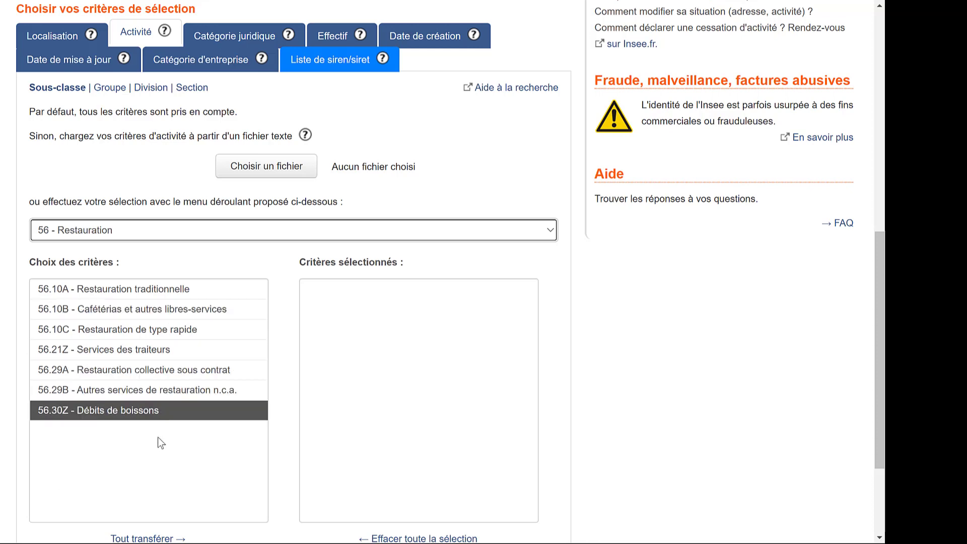
pyautogui.click(173, 290)
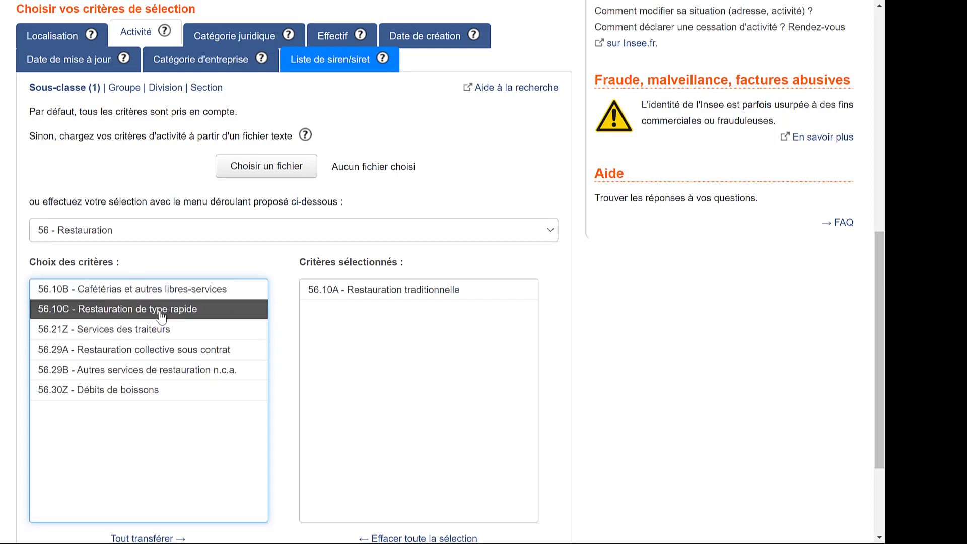
pyautogui.click(166, 309)
pyautogui.click(156, 328)
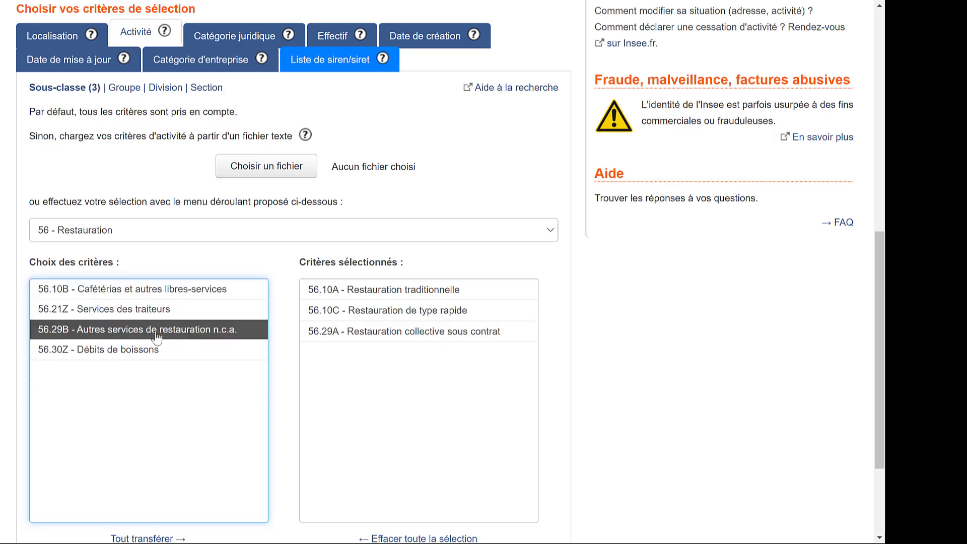
pyautogui.click(314, 310)
pyautogui.click(366, 315)
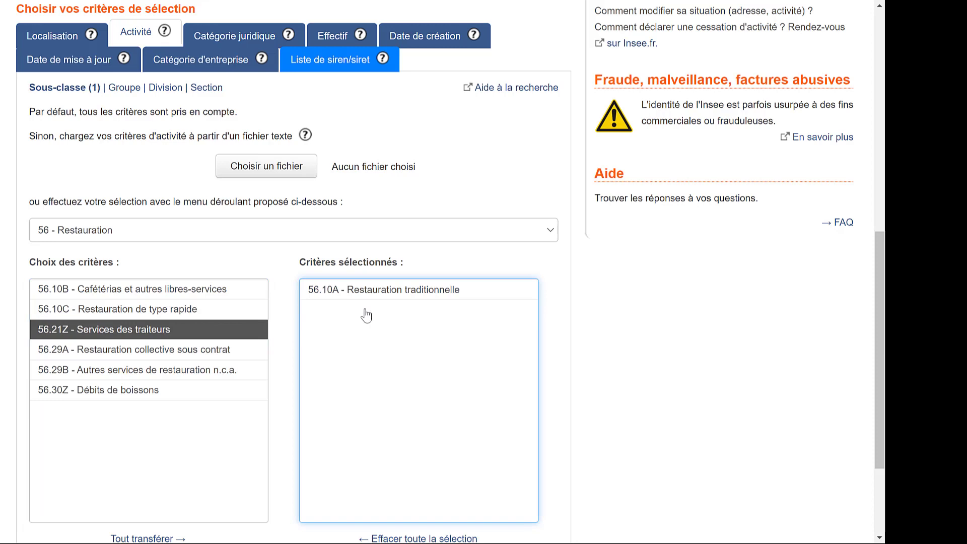
pyautogui.click(350, 288)
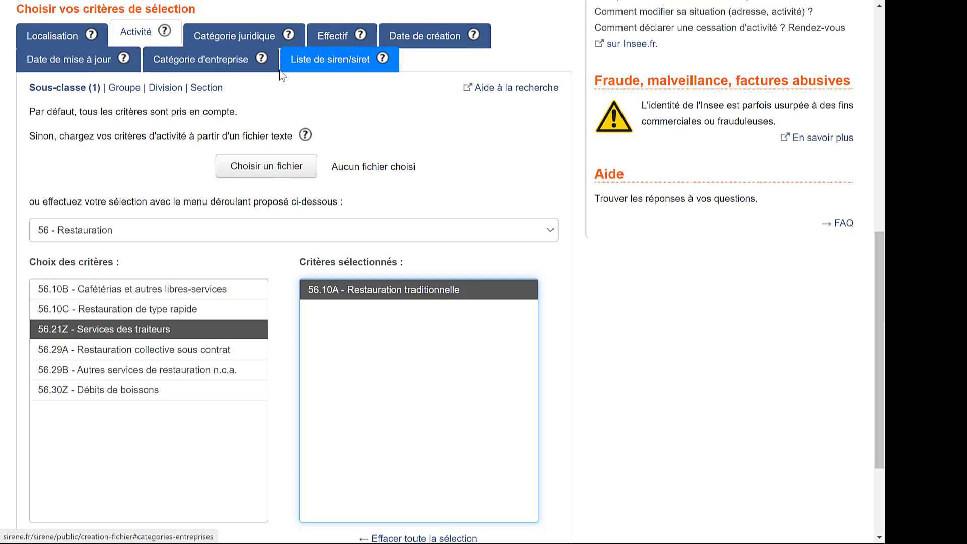
# - Build the list from the chosen criteria and calculate the number of establishments it will contain
pyautogui.scroll(-3, 308, 143)
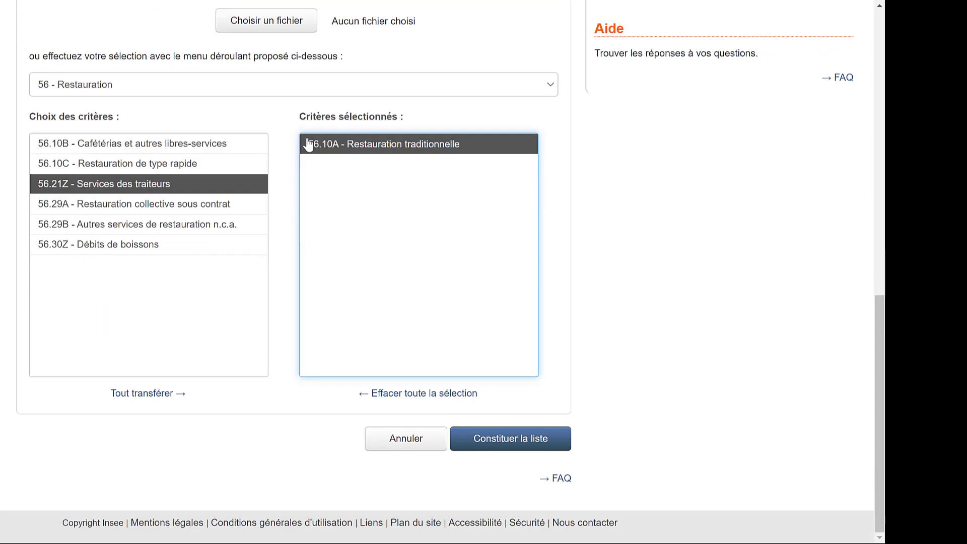
pyautogui.scroll(1, 308, 144)
pyautogui.scroll(-1, 308, 144)
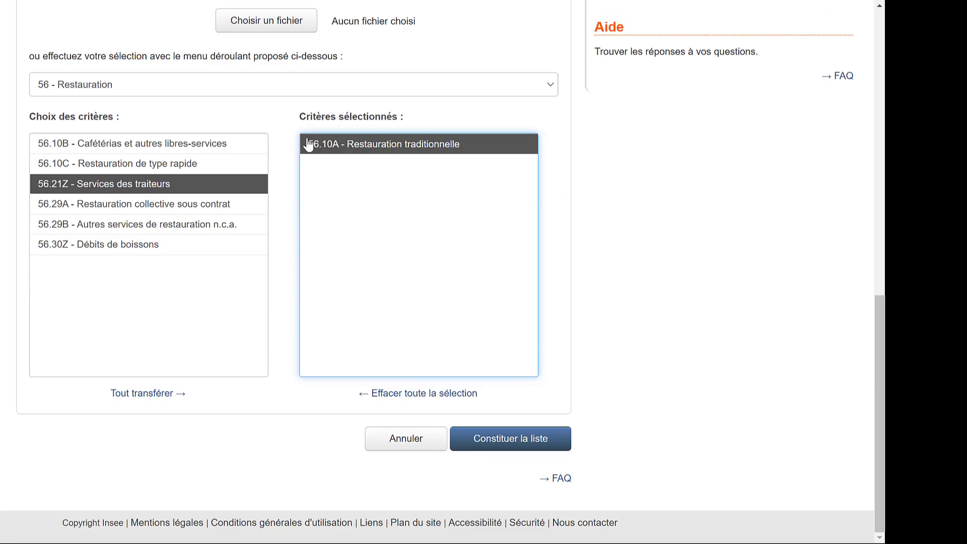
pyautogui.click(515, 440)
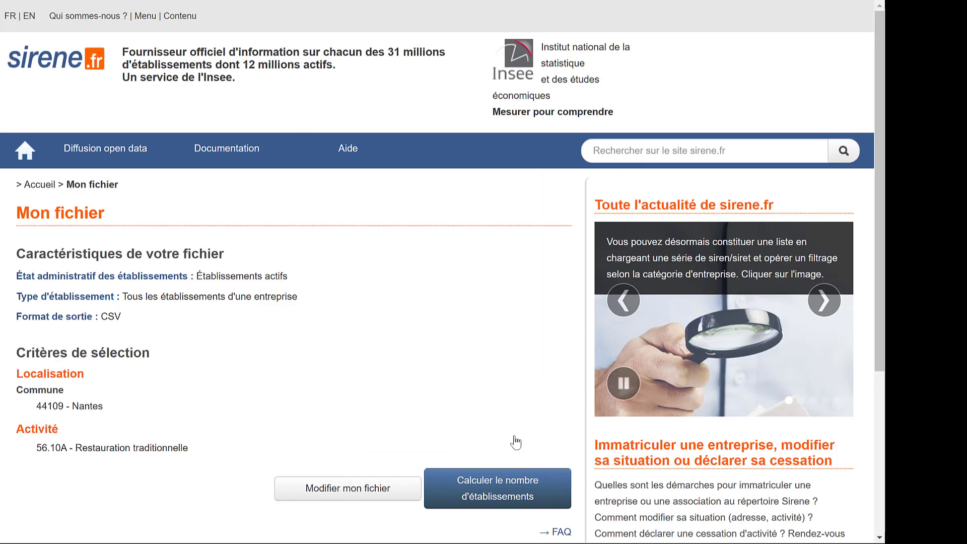
pyautogui.scroll(-2, 515, 442)
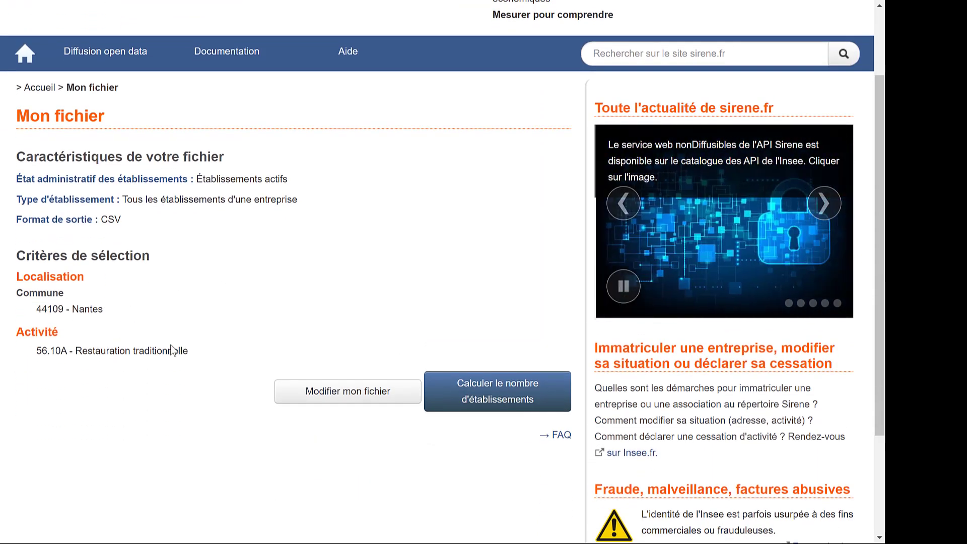
pyautogui.click(481, 392)
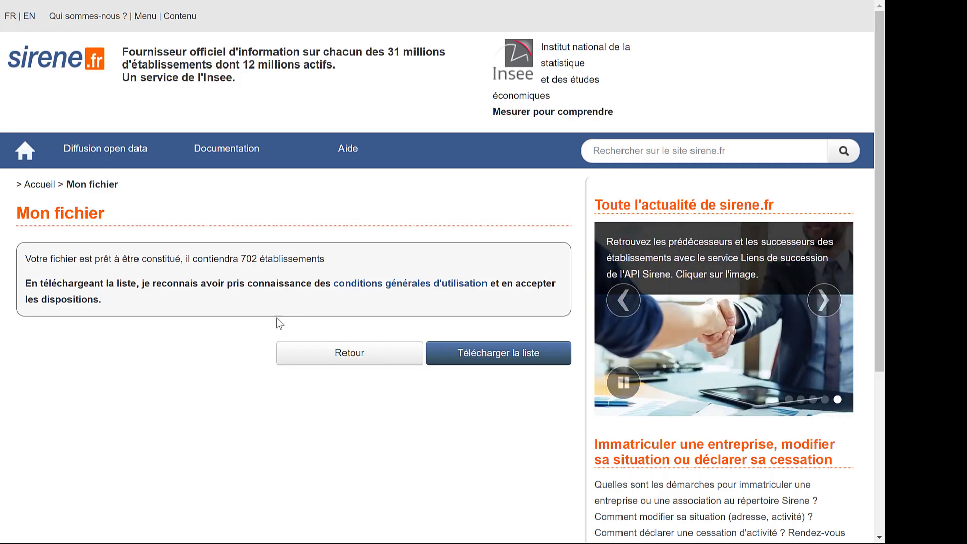
# - Download the list to the desktop (Bureau) as etablissements.csv and open the file in Excel
pyautogui.click(513, 355)
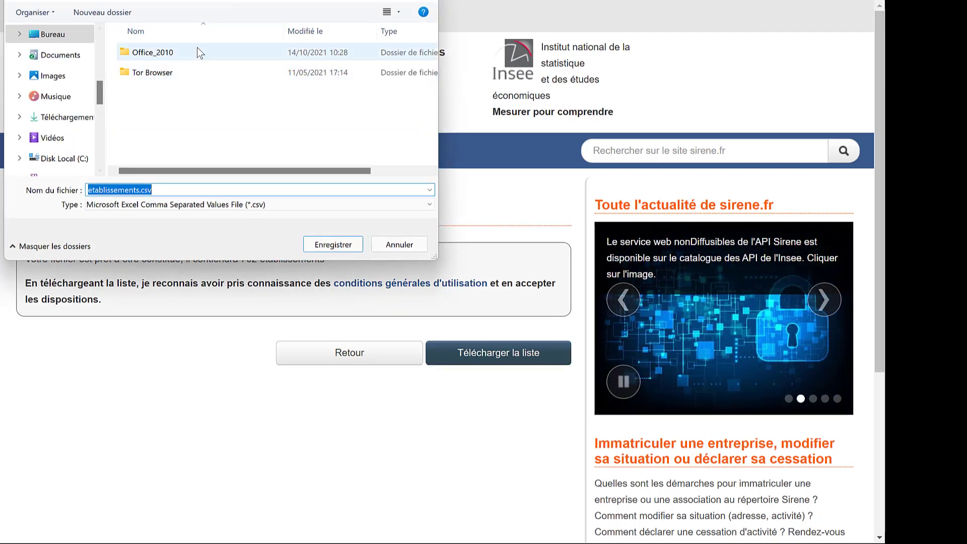
pyautogui.click(141, 190)
pyautogui.moveTo(141, 190); pyautogui.dragTo(169, 191)
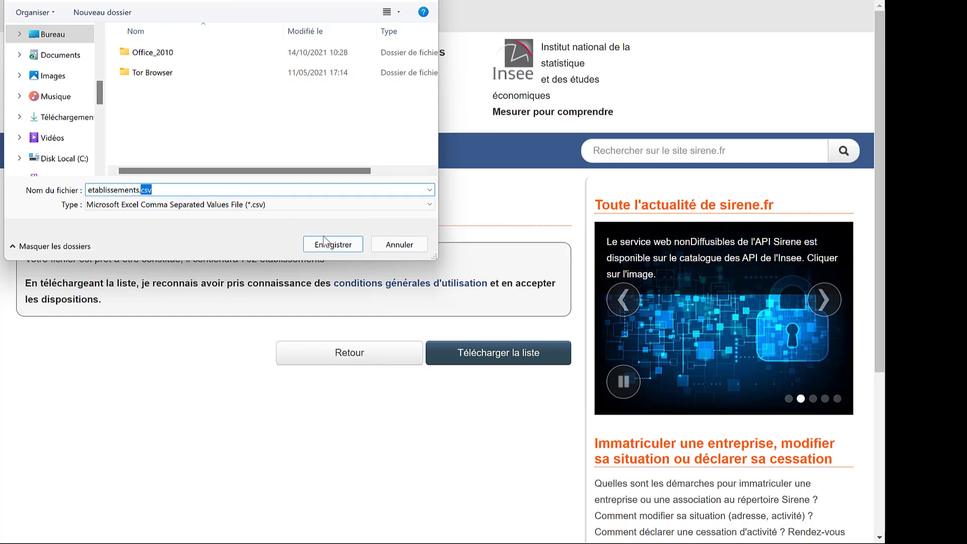
pyautogui.click(323, 244)
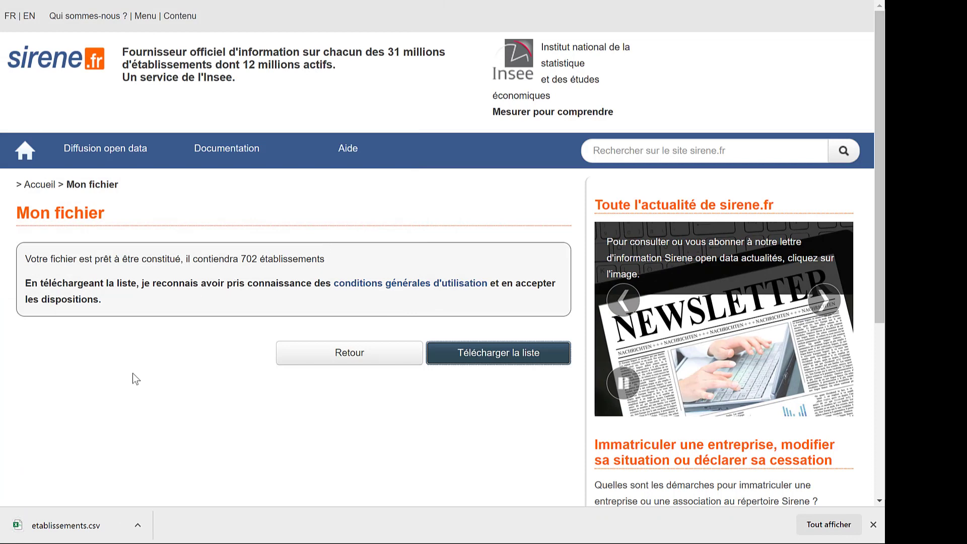
pyautogui.click(71, 531)
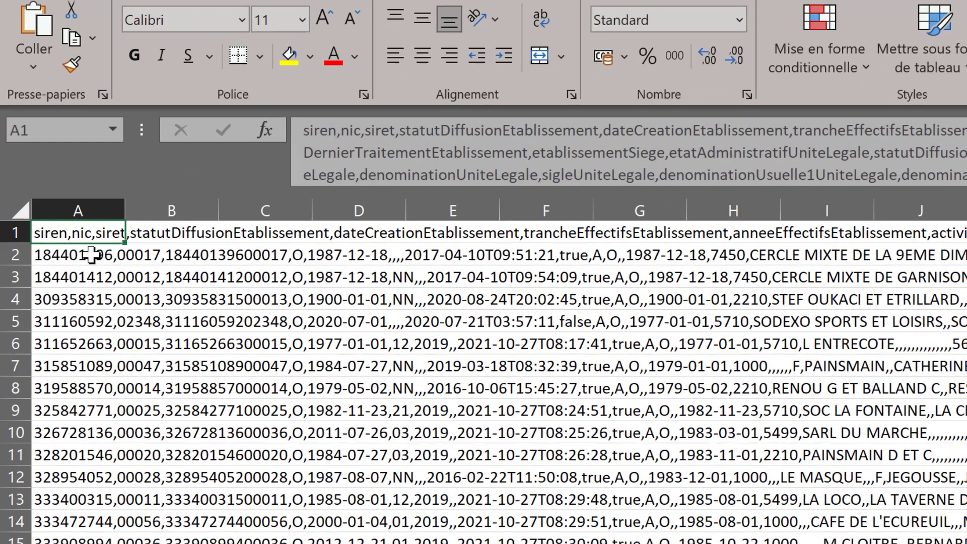
# - Examine how the header row and the establishment records are distributed across the cells of columns A and B
pyautogui.click(92, 255)
pyautogui.click(95, 275)
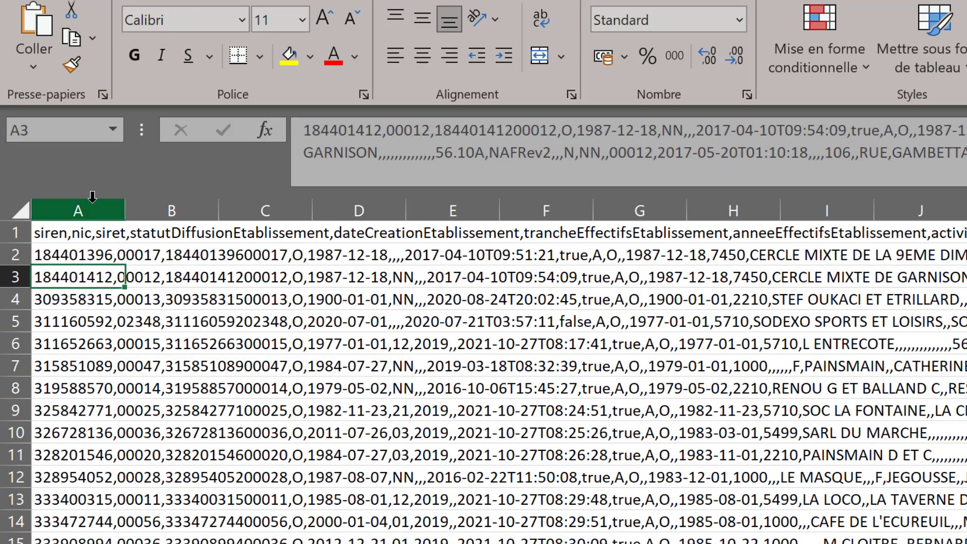
pyautogui.click(88, 234)
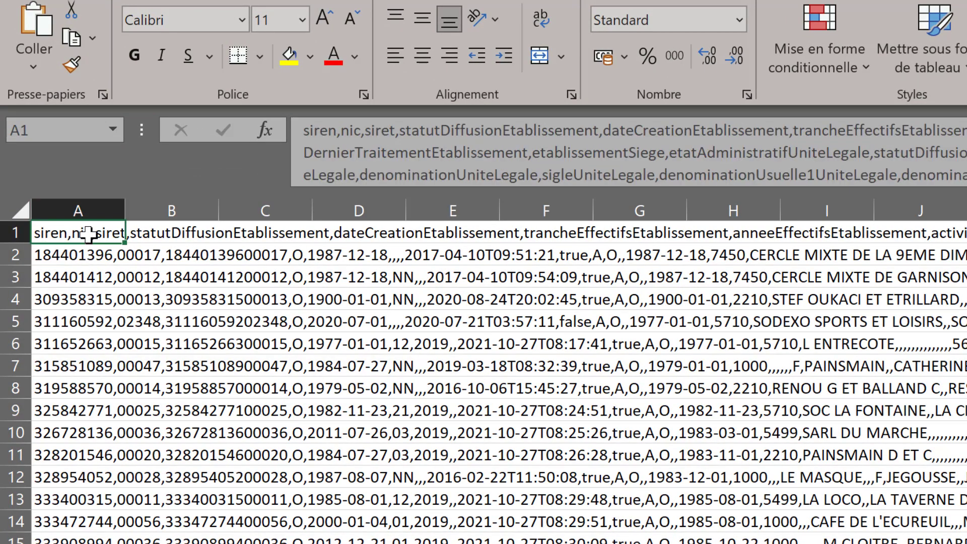
pyautogui.click(174, 234)
pyautogui.click(185, 276)
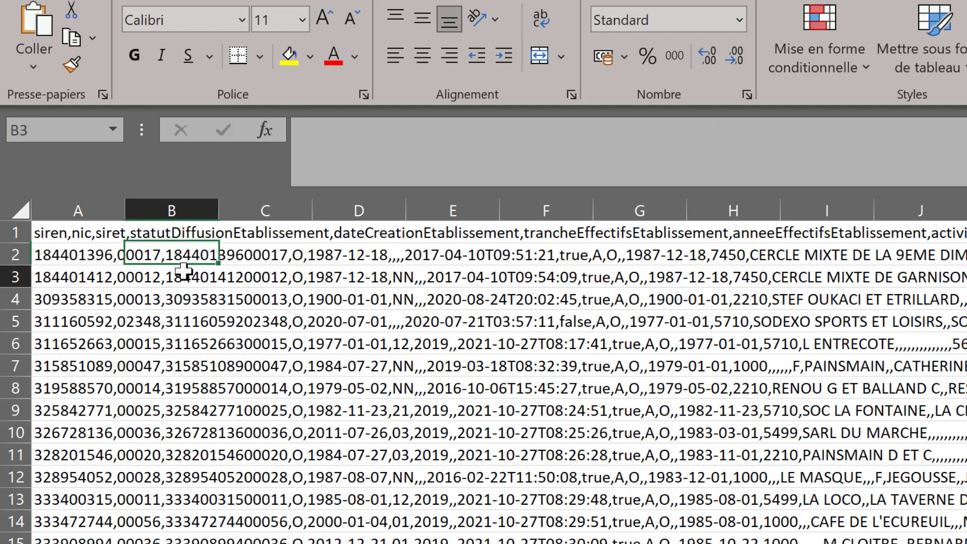
pyautogui.click(175, 323)
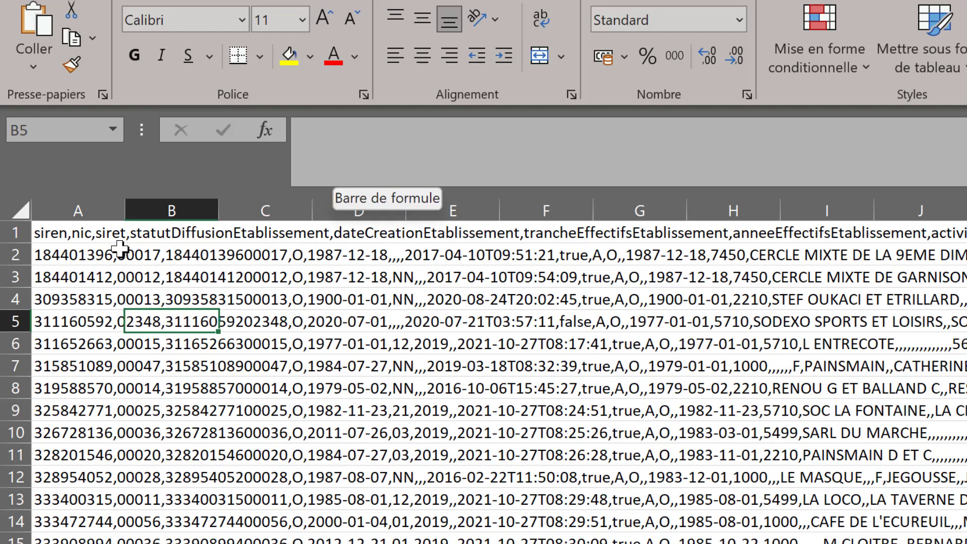
pyautogui.click(99, 239)
pyautogui.click(87, 269)
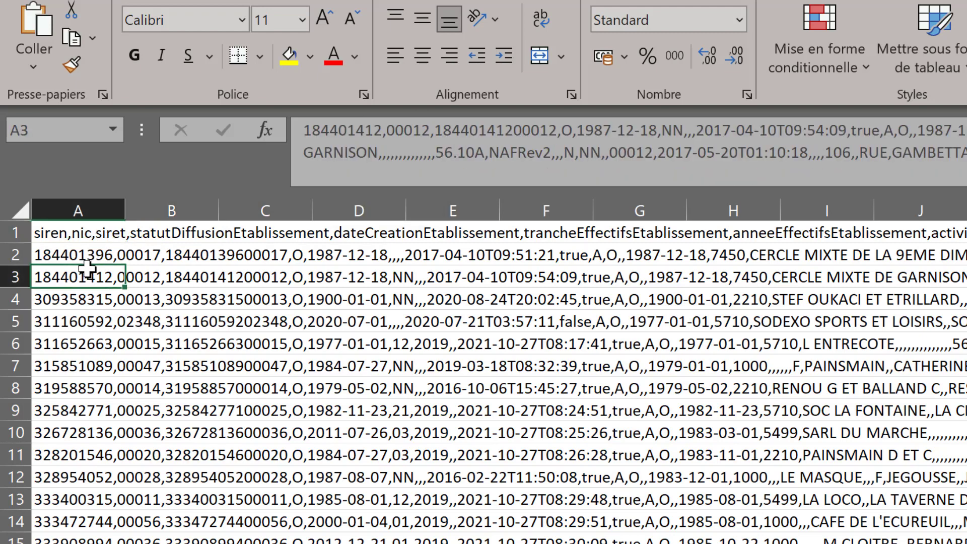
pyautogui.click(86, 363)
pyautogui.click(83, 429)
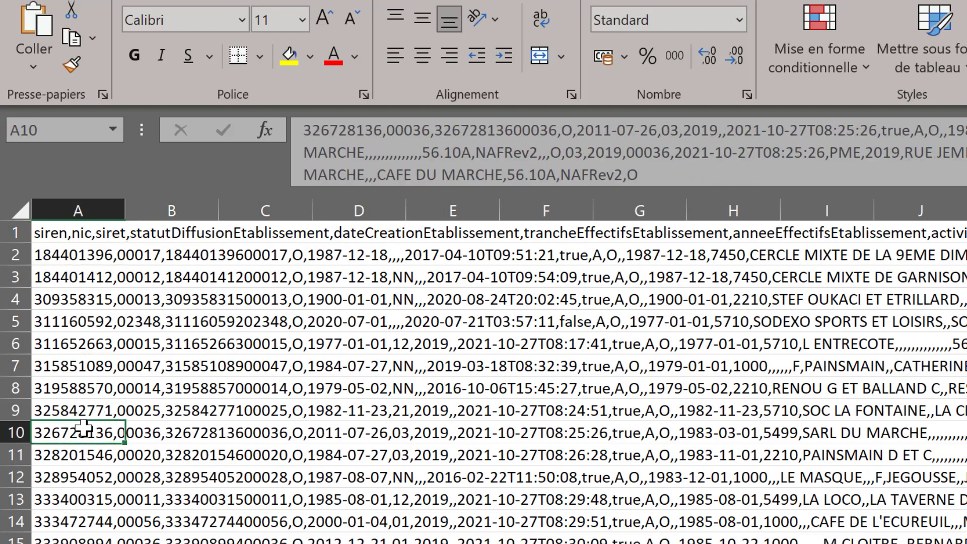
pyautogui.click(92, 233)
pyautogui.click(84, 259)
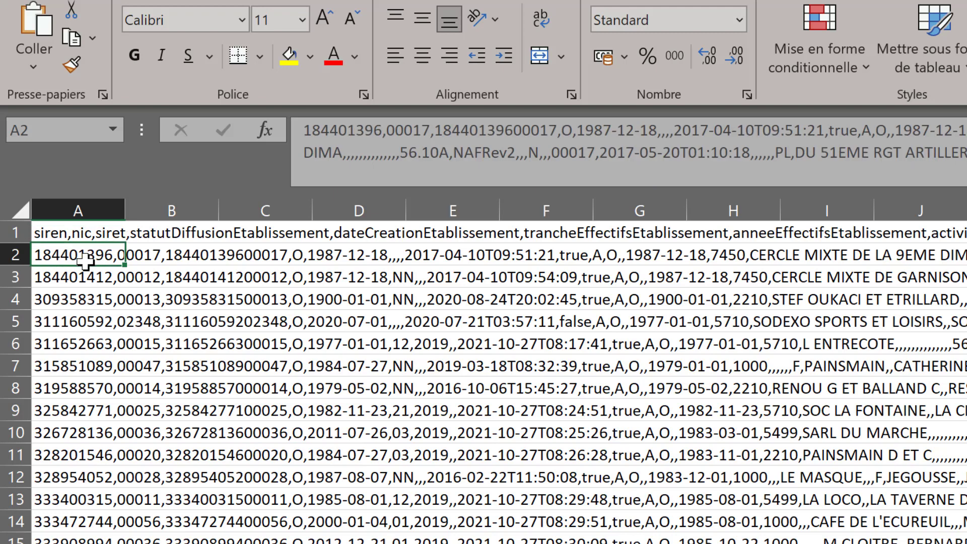
pyautogui.click(94, 232)
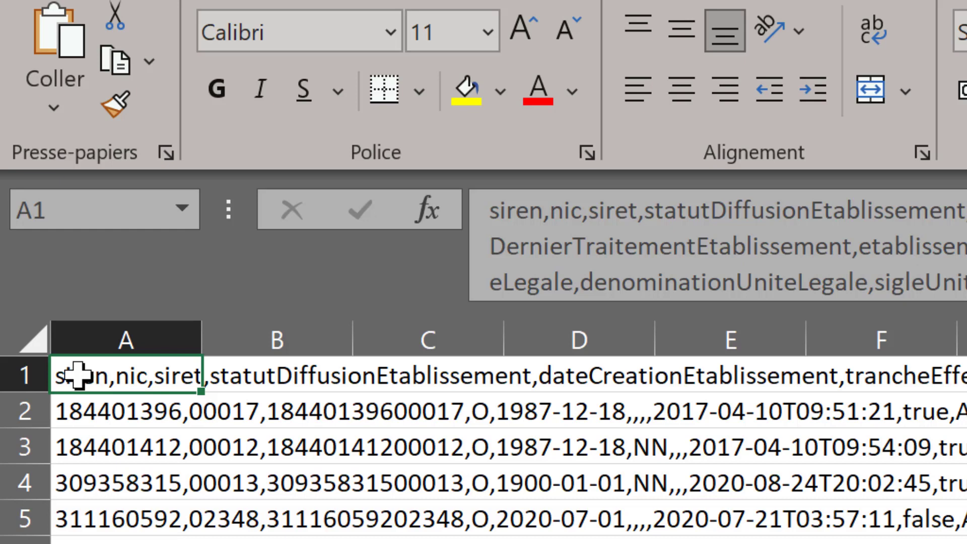
# - Inspect the comma-separated text held in the column A cells, from the header in A1 down through the first establishment records
pyautogui.click(122, 412)
pyautogui.click(121, 454)
pyautogui.click(121, 505)
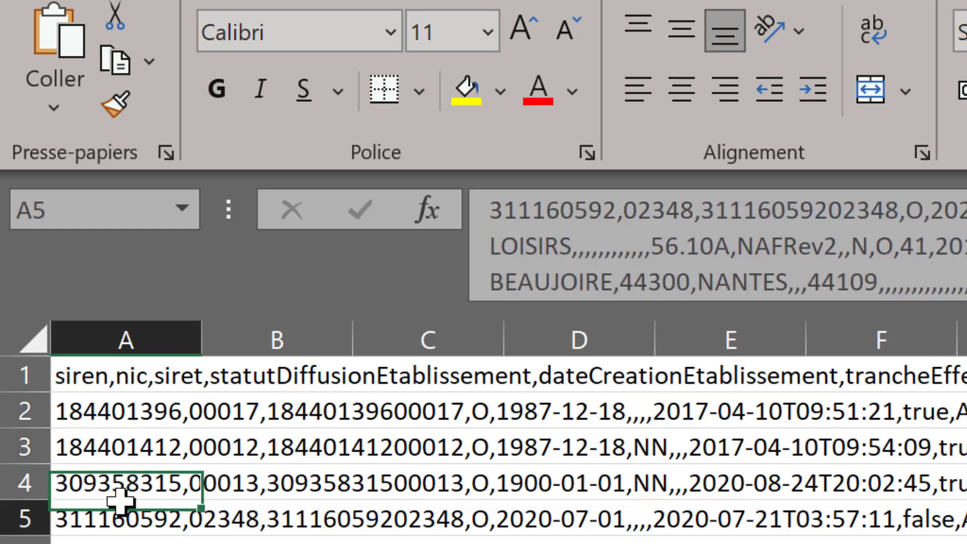
pyautogui.click(120, 543)
pyautogui.click(121, 543)
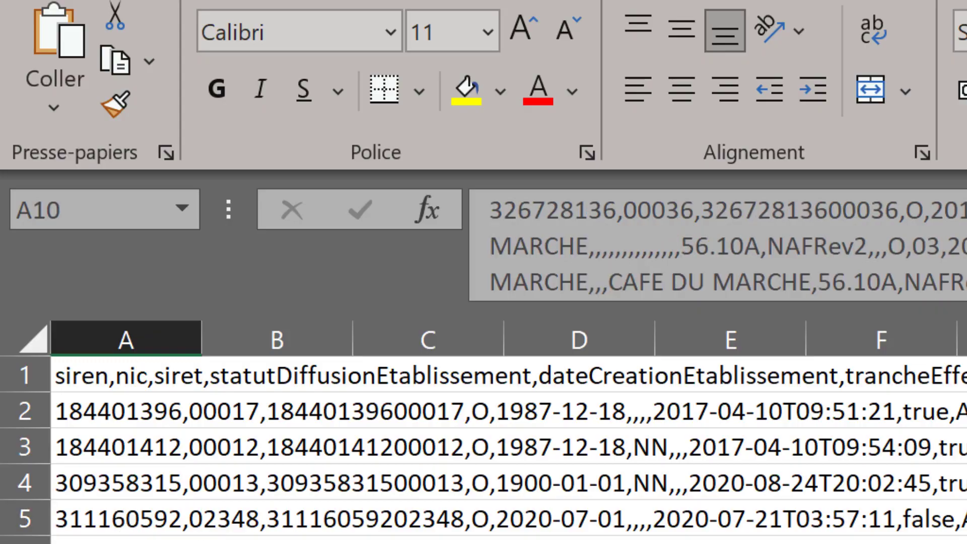
pyautogui.click(134, 408)
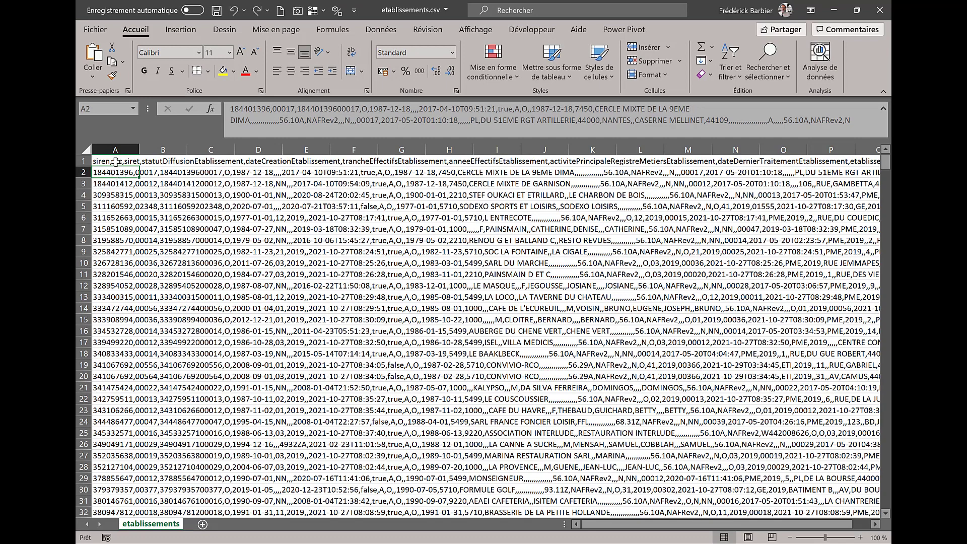
pyautogui.rightClick(115, 161)
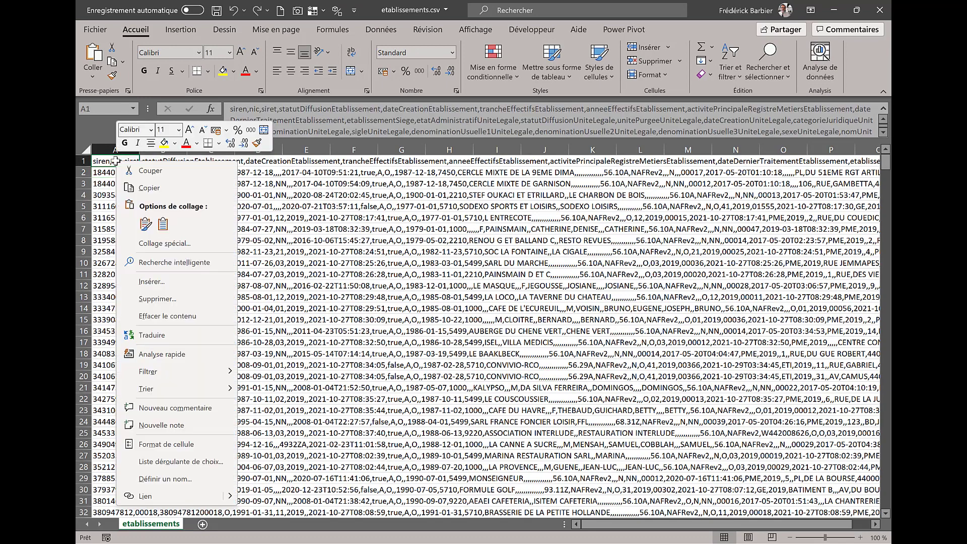
pyautogui.click(116, 161)
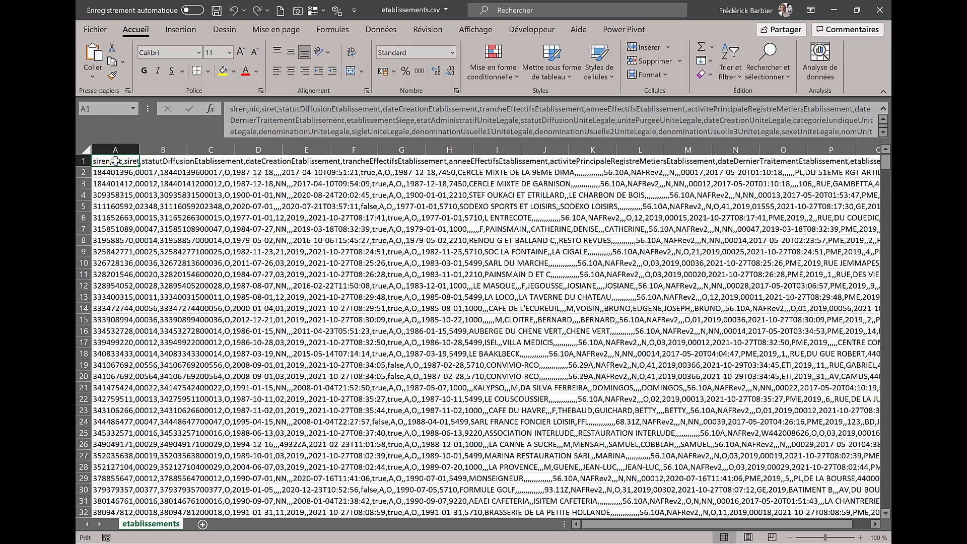
pyautogui.click(116, 181)
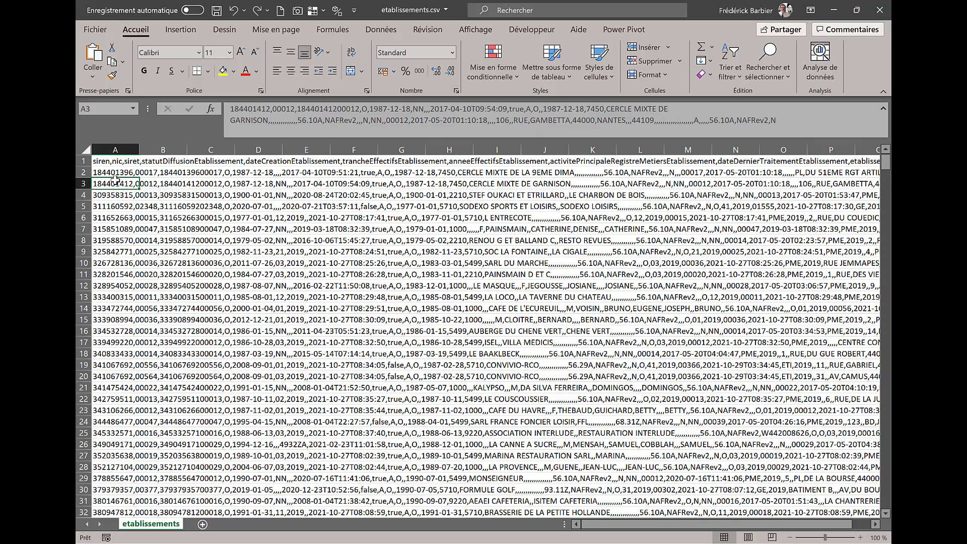
# - Check where the records end at the last filled row of column A and return to cell A1
pyautogui.hotkey('ctrl', 'Down')
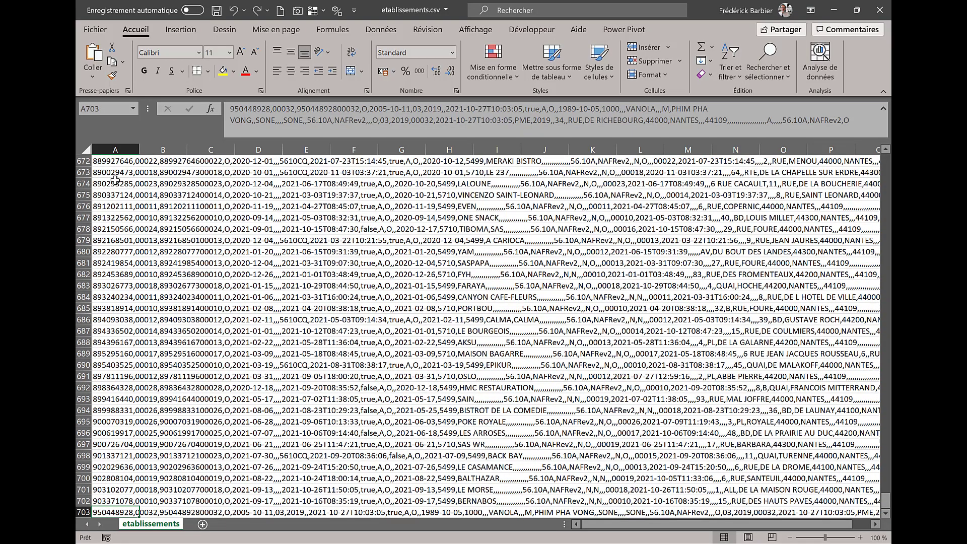
pyautogui.scroll(-3, 135, 382)
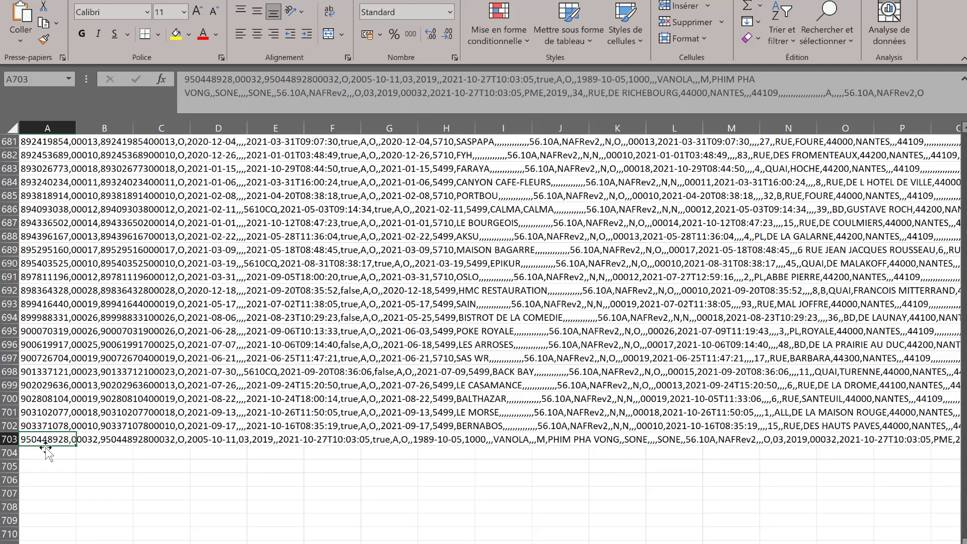
pyautogui.hotkey('ctrl', 'Home')
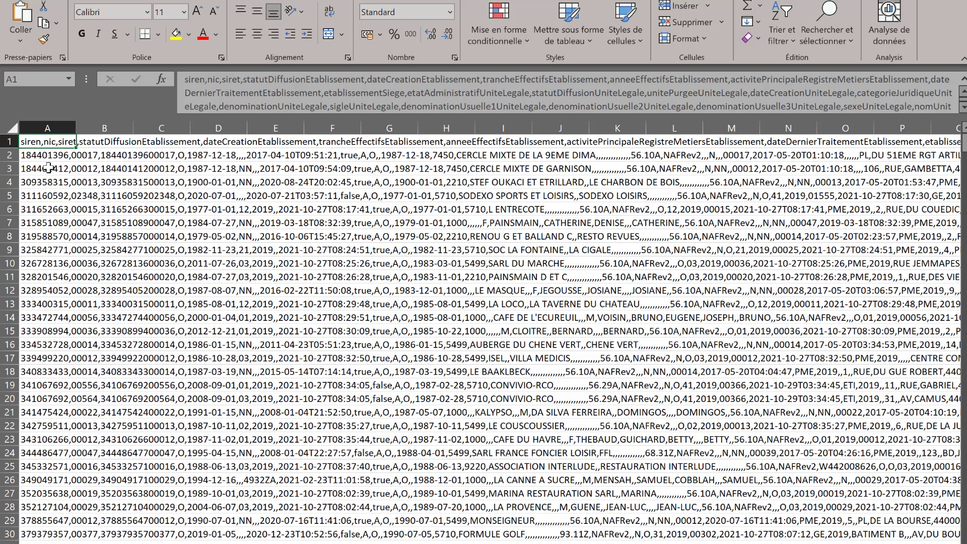
# - Convert the text in column A into separate columns as delimited data, with Virgule as the only separator instead of Tabulation
pyautogui.click(53, 125)
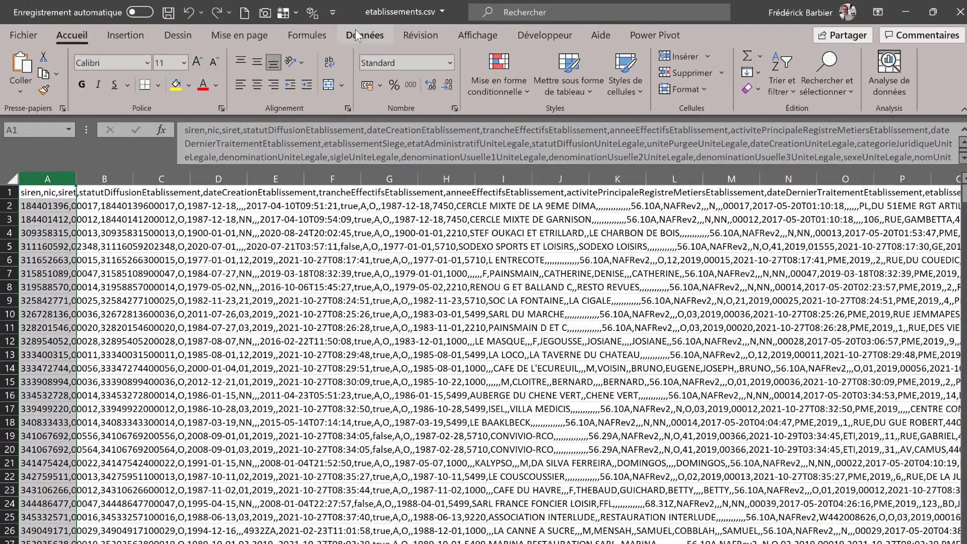
pyautogui.click(355, 29)
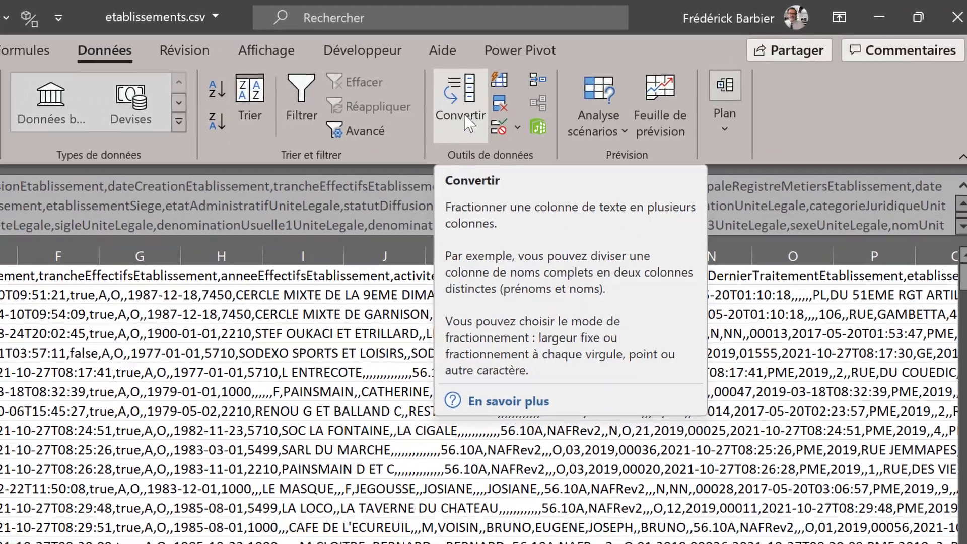
pyautogui.click(455, 125)
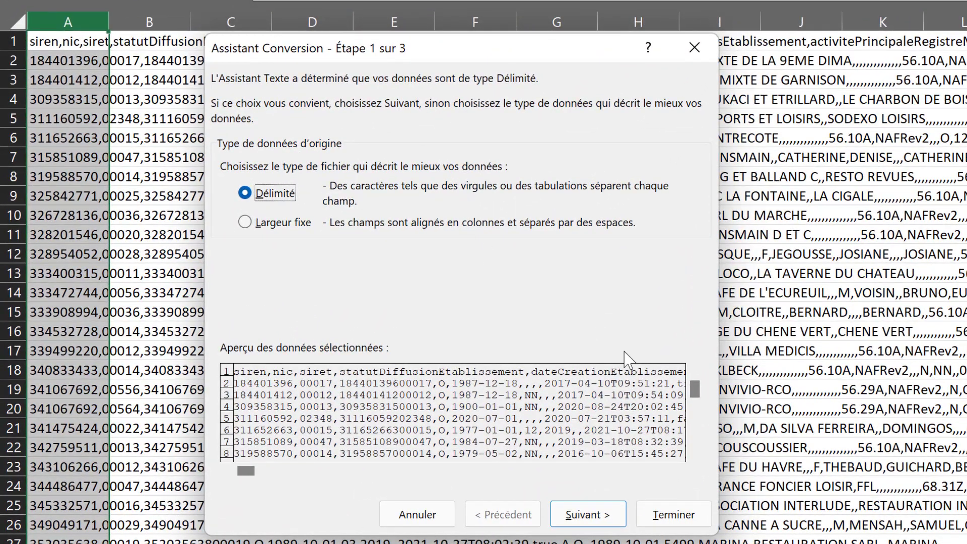
pyautogui.click(585, 515)
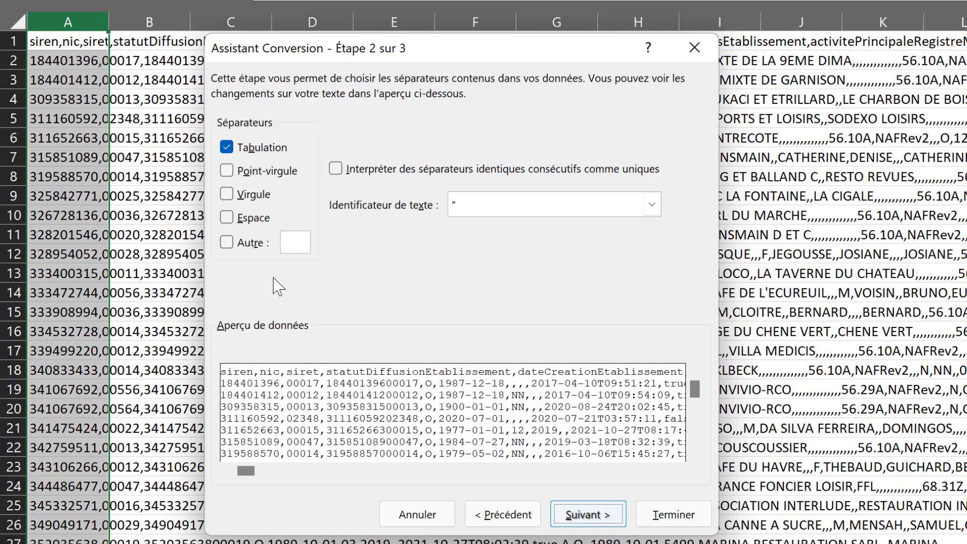
pyautogui.click(230, 148)
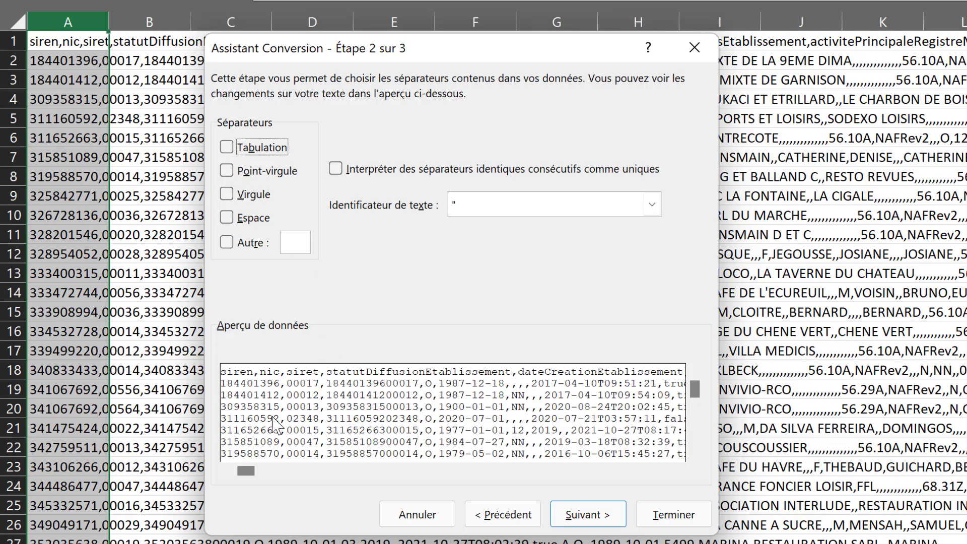
pyautogui.click(226, 195)
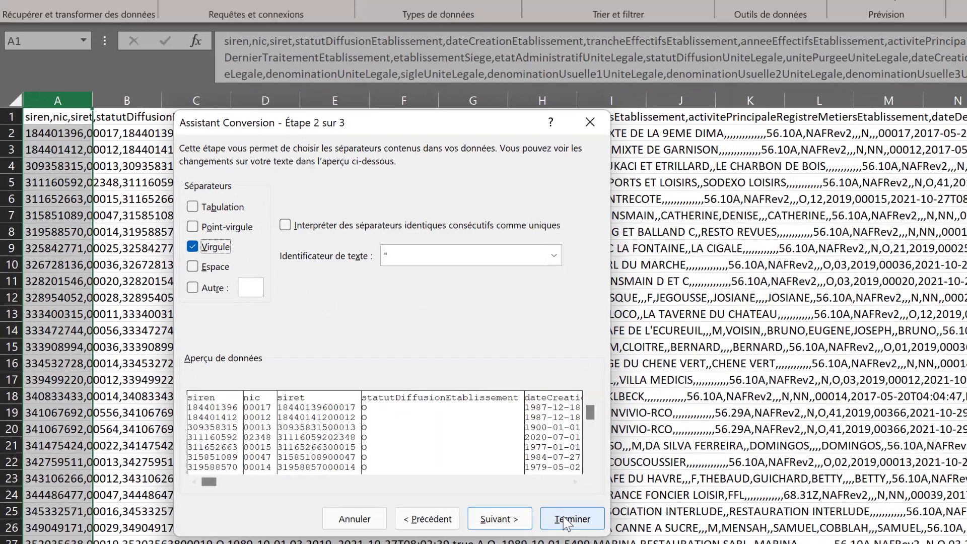
pyautogui.click(666, 516)
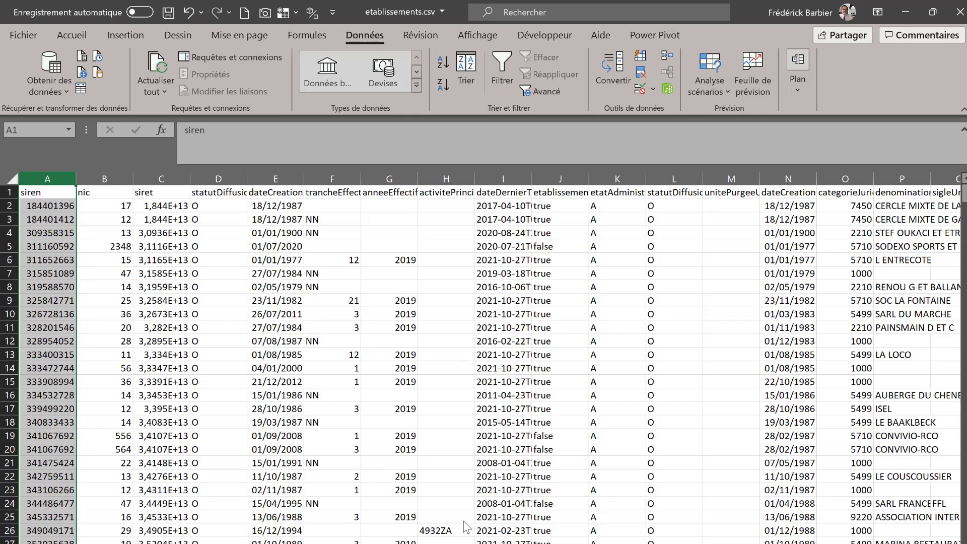
pyautogui.click(59, 194)
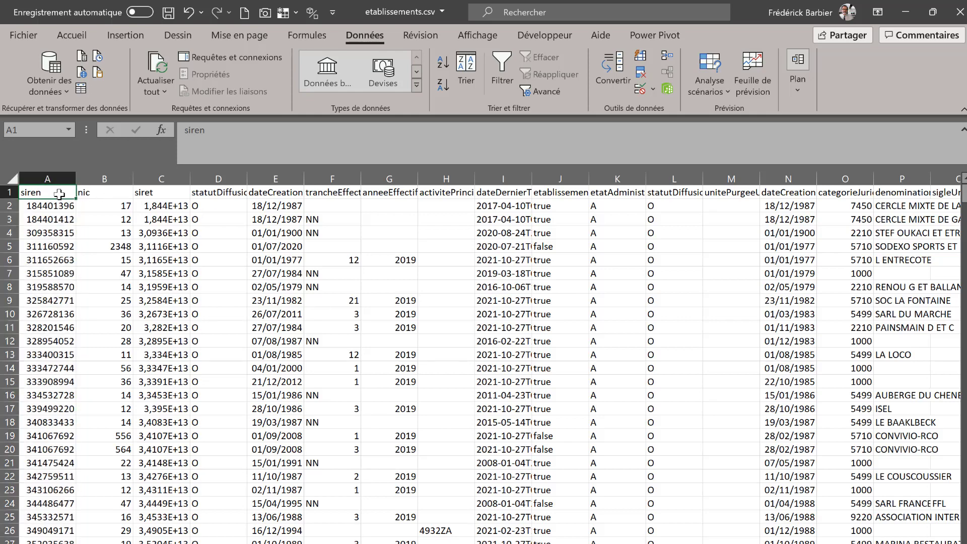
pyautogui.scroll(-8, 234, 345)
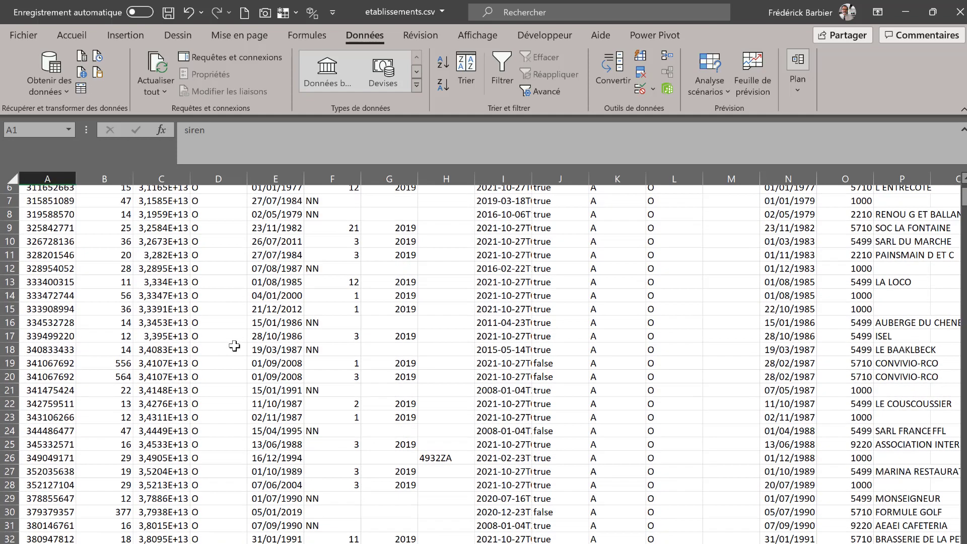
pyautogui.scroll(3, 234, 345)
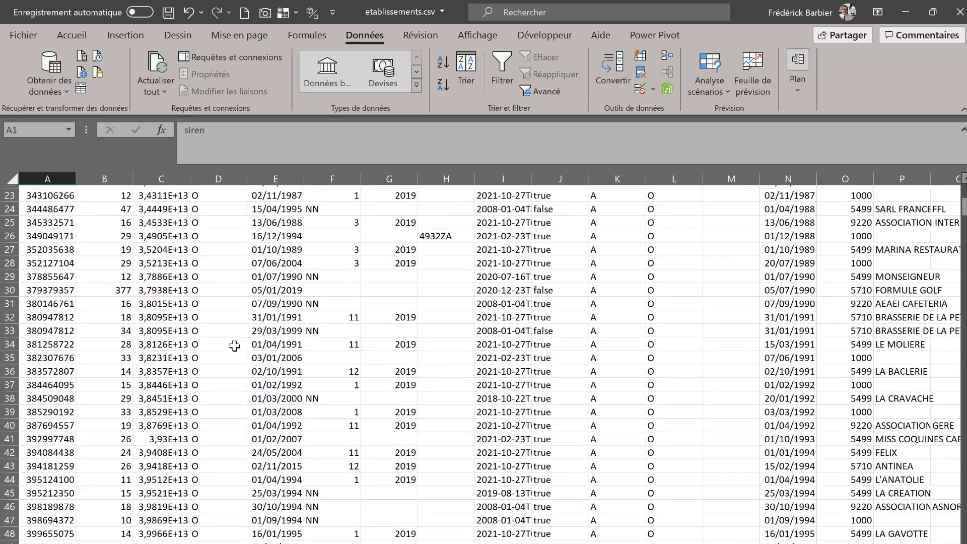
pyautogui.scroll(-4, 234, 345)
pyautogui.scroll(9, 234, 345)
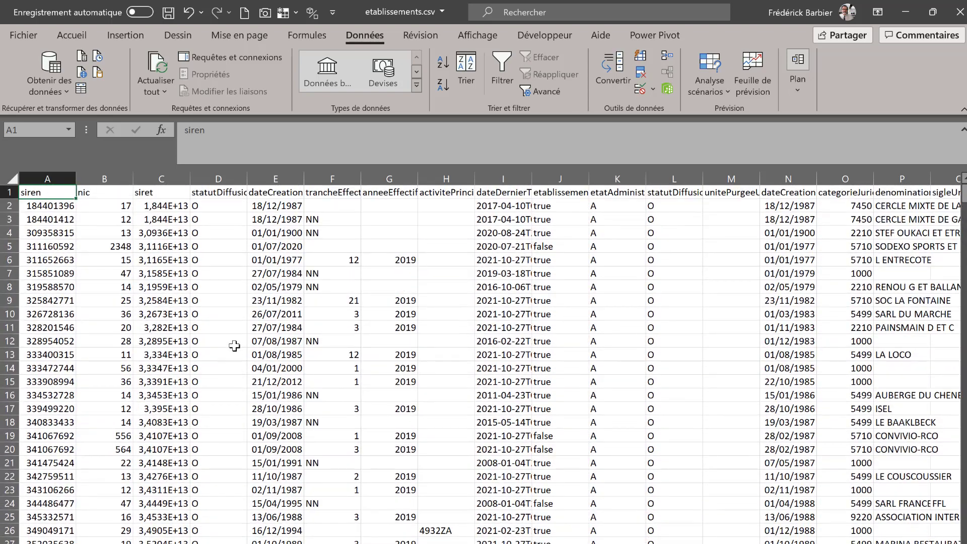
# - Format the whole header row 1 with a yellow fill, bold text and centred alignment
pyautogui.click(9, 191)
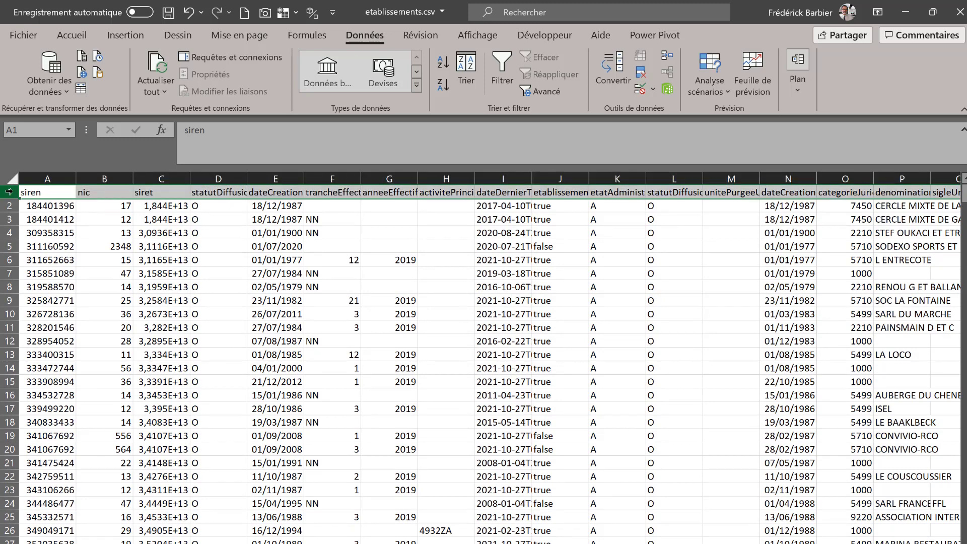
pyautogui.click(71, 35)
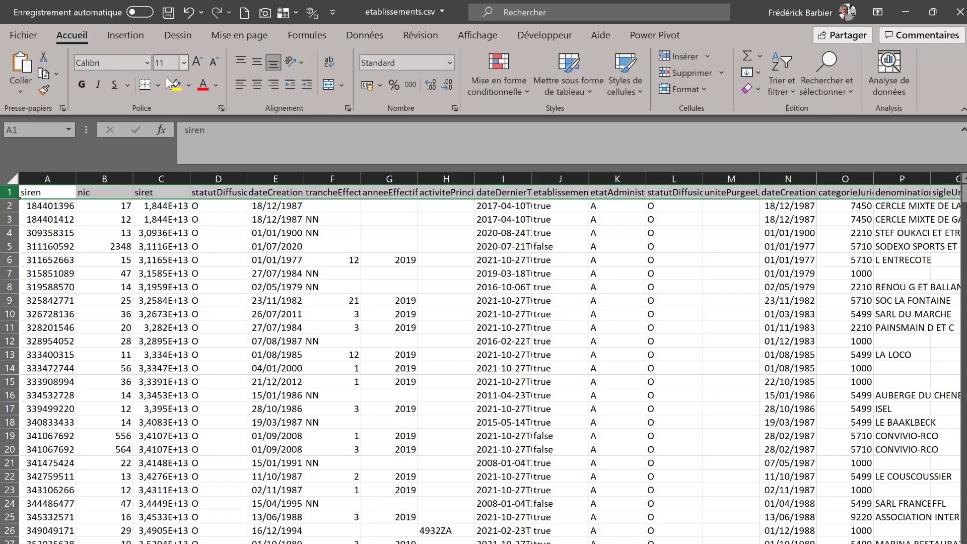
pyautogui.click(175, 84)
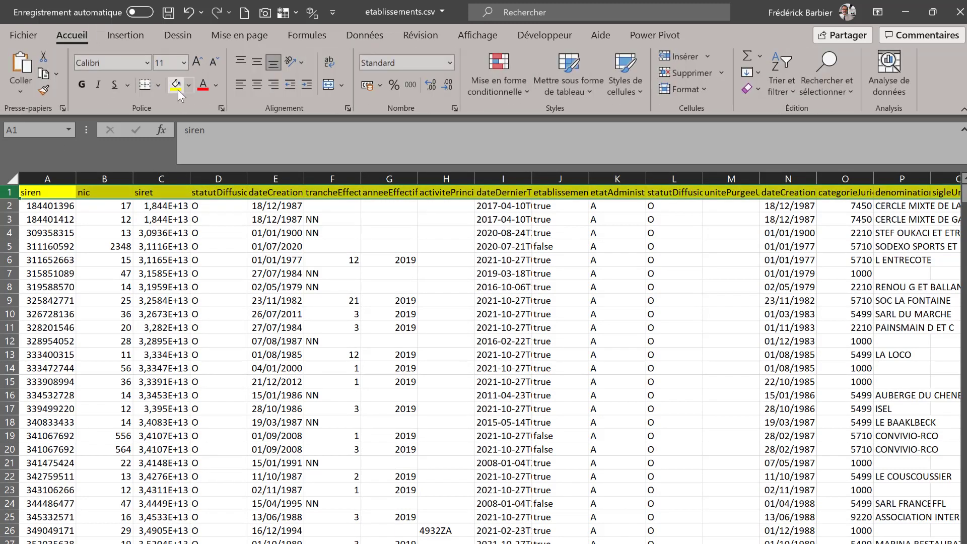
pyautogui.click(82, 85)
pyautogui.click(257, 84)
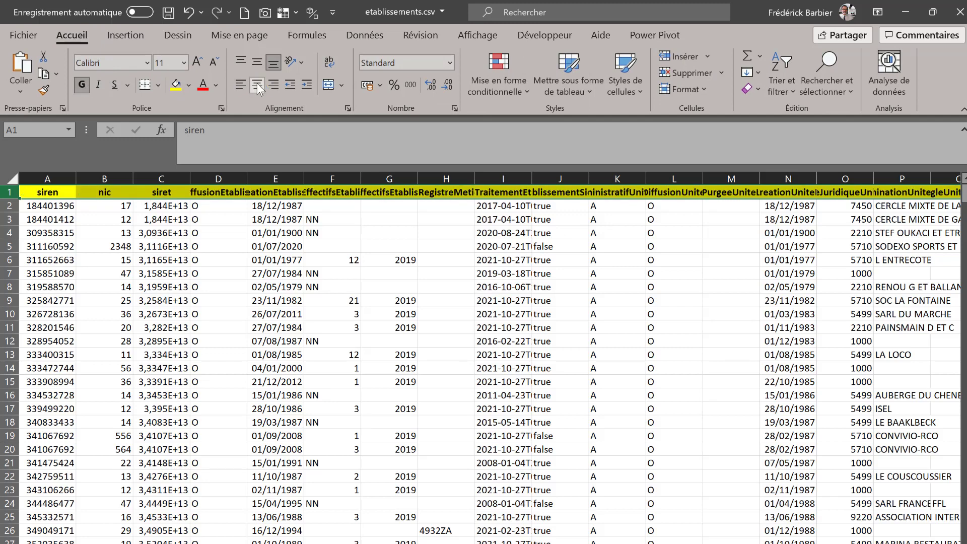
pyautogui.rightClick(255, 244)
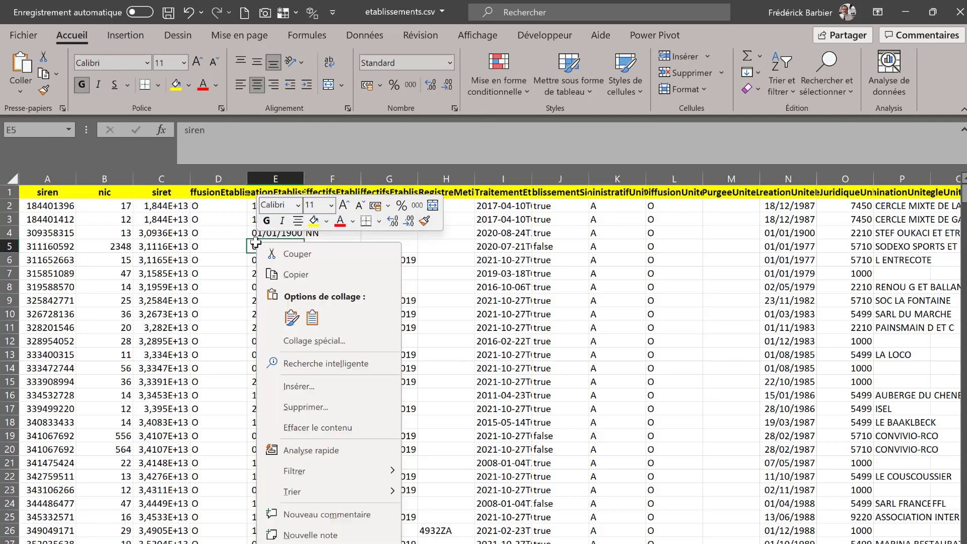
pyautogui.press('Escape')
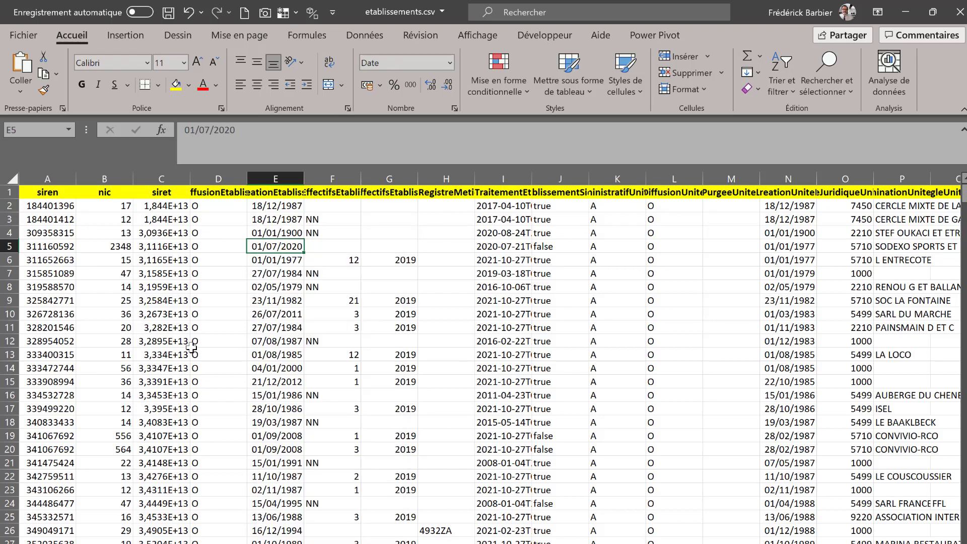
# - Freeze the panes at cell A2 to keep header row 1 in view above the records
pyautogui.scroll(-2, 192, 348)
pyautogui.scroll(2, 192, 347)
pyautogui.click(66, 205)
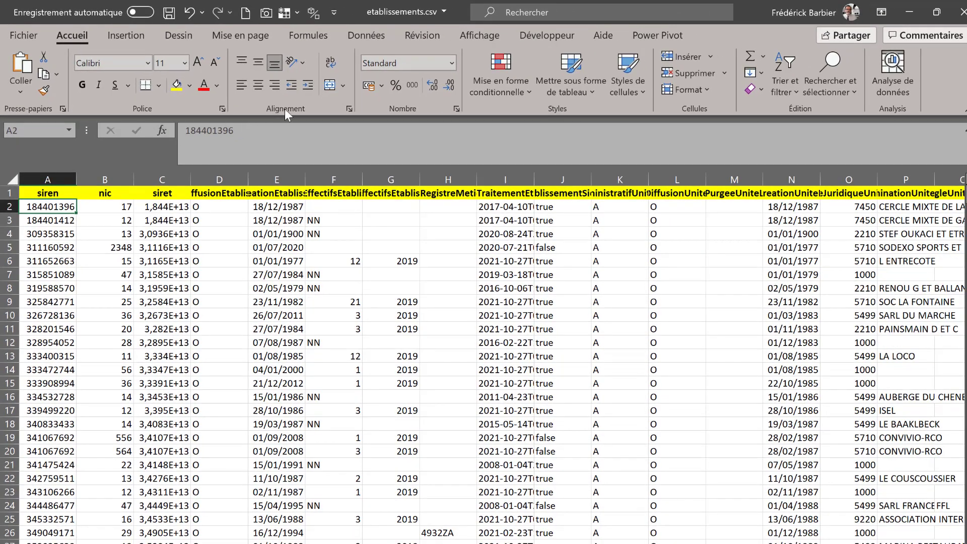
pyautogui.click(482, 36)
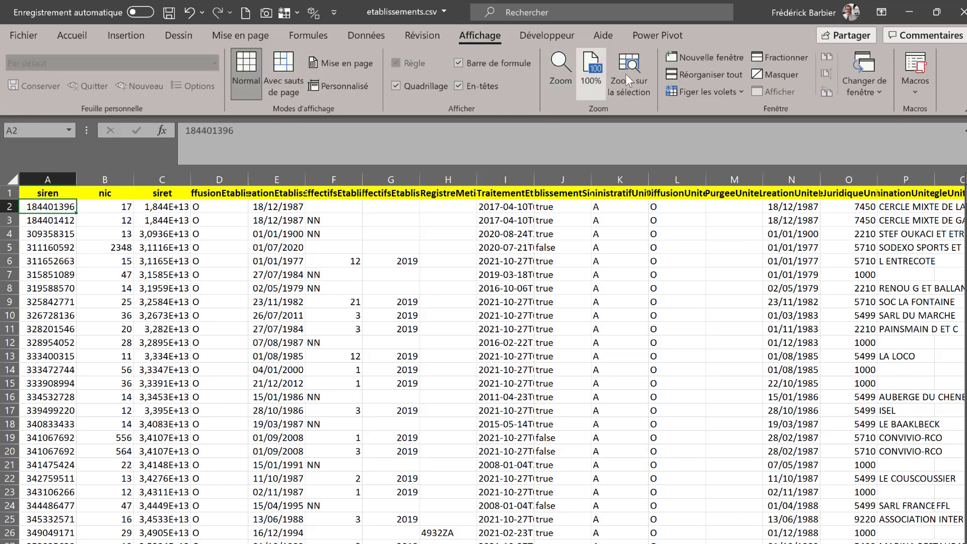
pyautogui.click(713, 97)
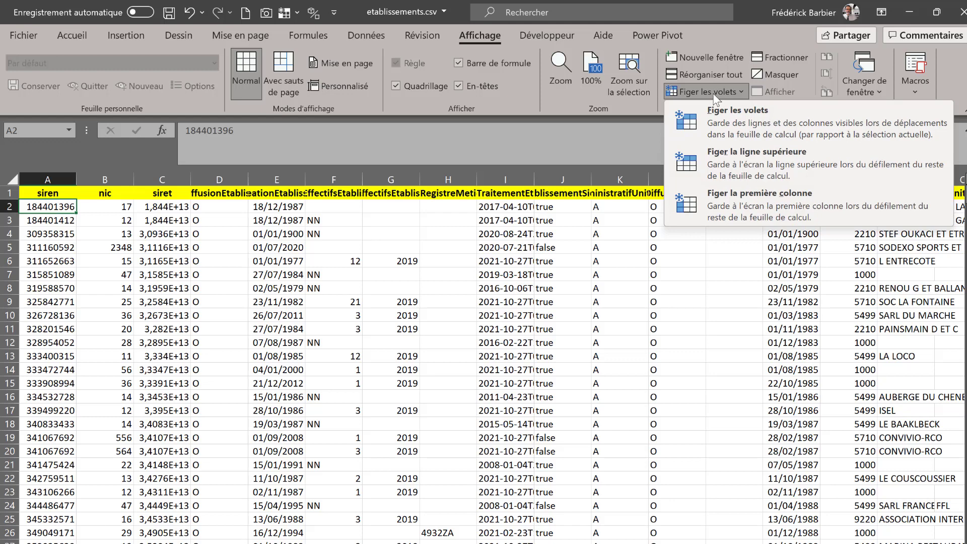
pyautogui.click(686, 126)
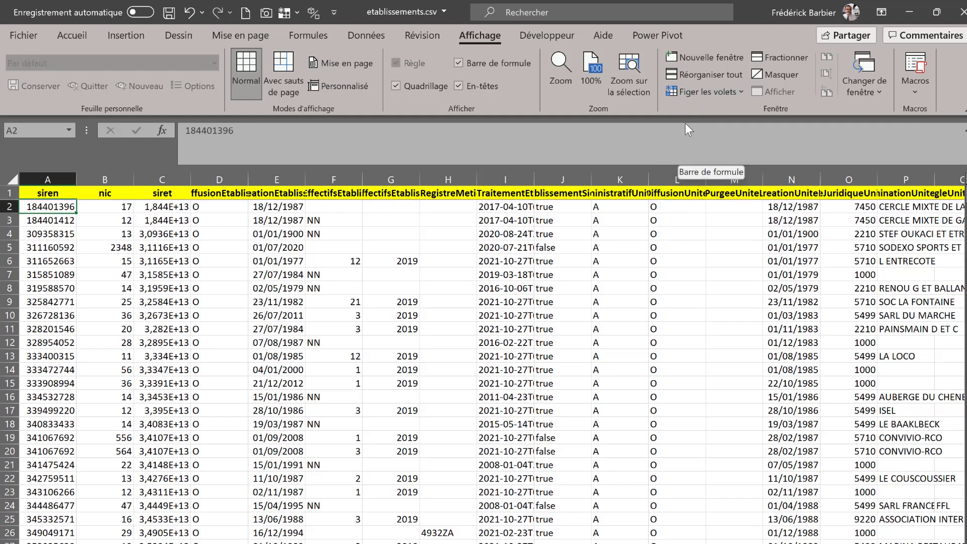
pyautogui.scroll(-2, 550, 295)
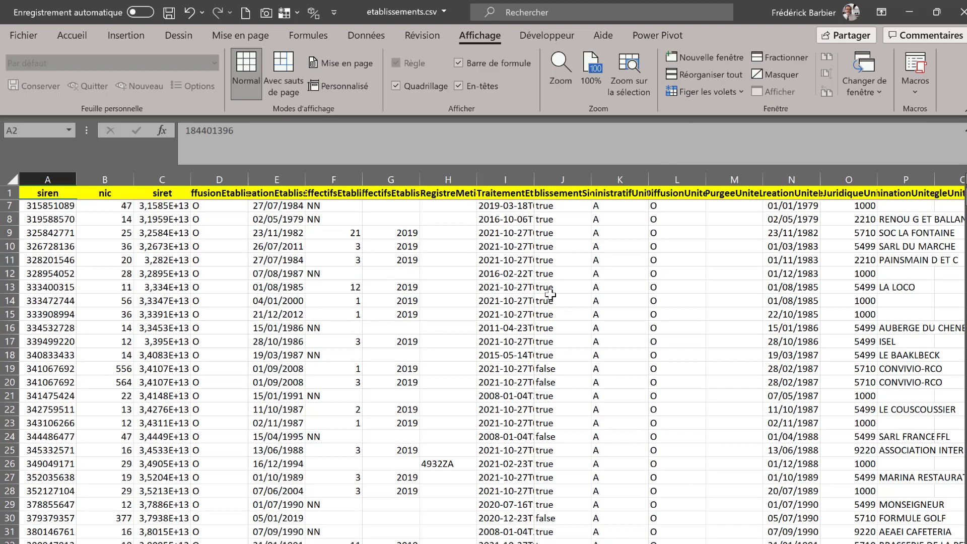
pyautogui.scroll(-4, 550, 295)
pyautogui.scroll(-6, 550, 295)
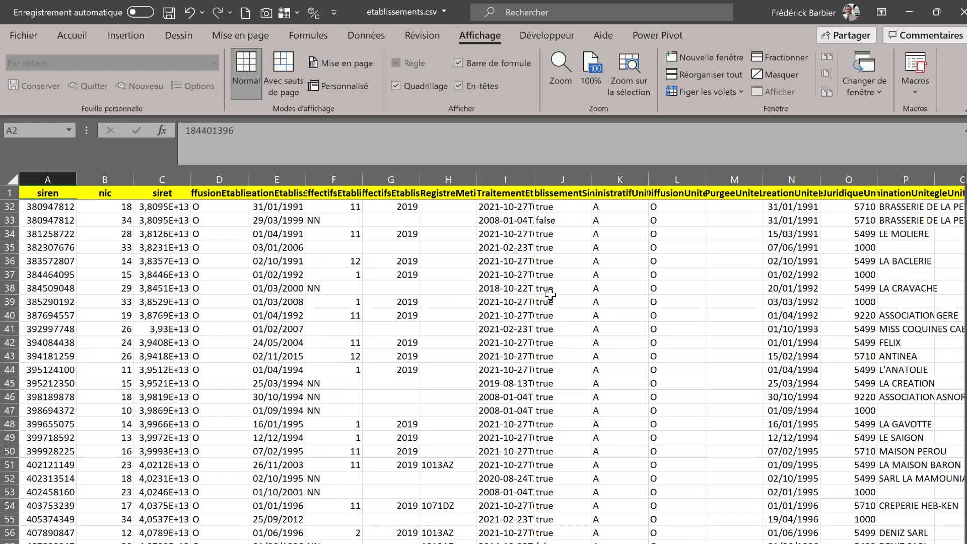
pyautogui.scroll(12, 550, 295)
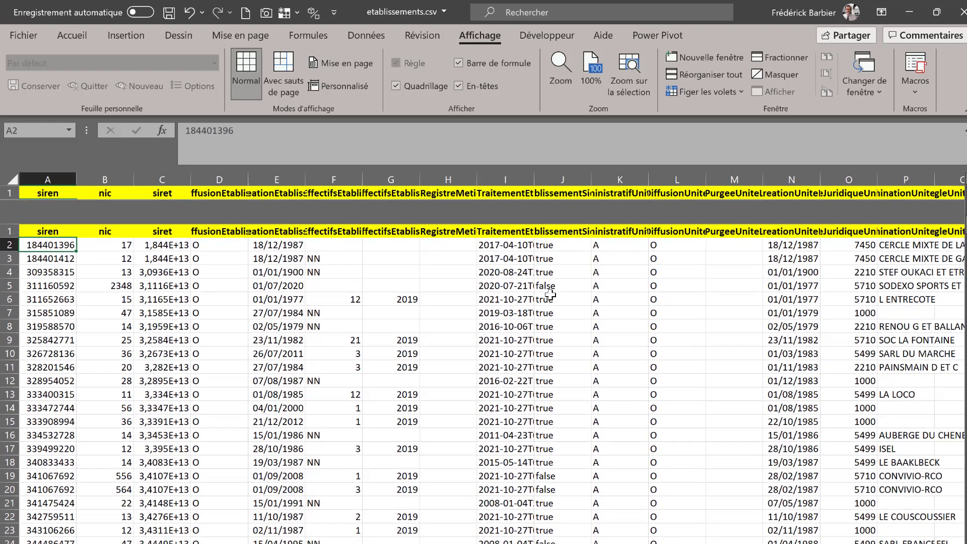